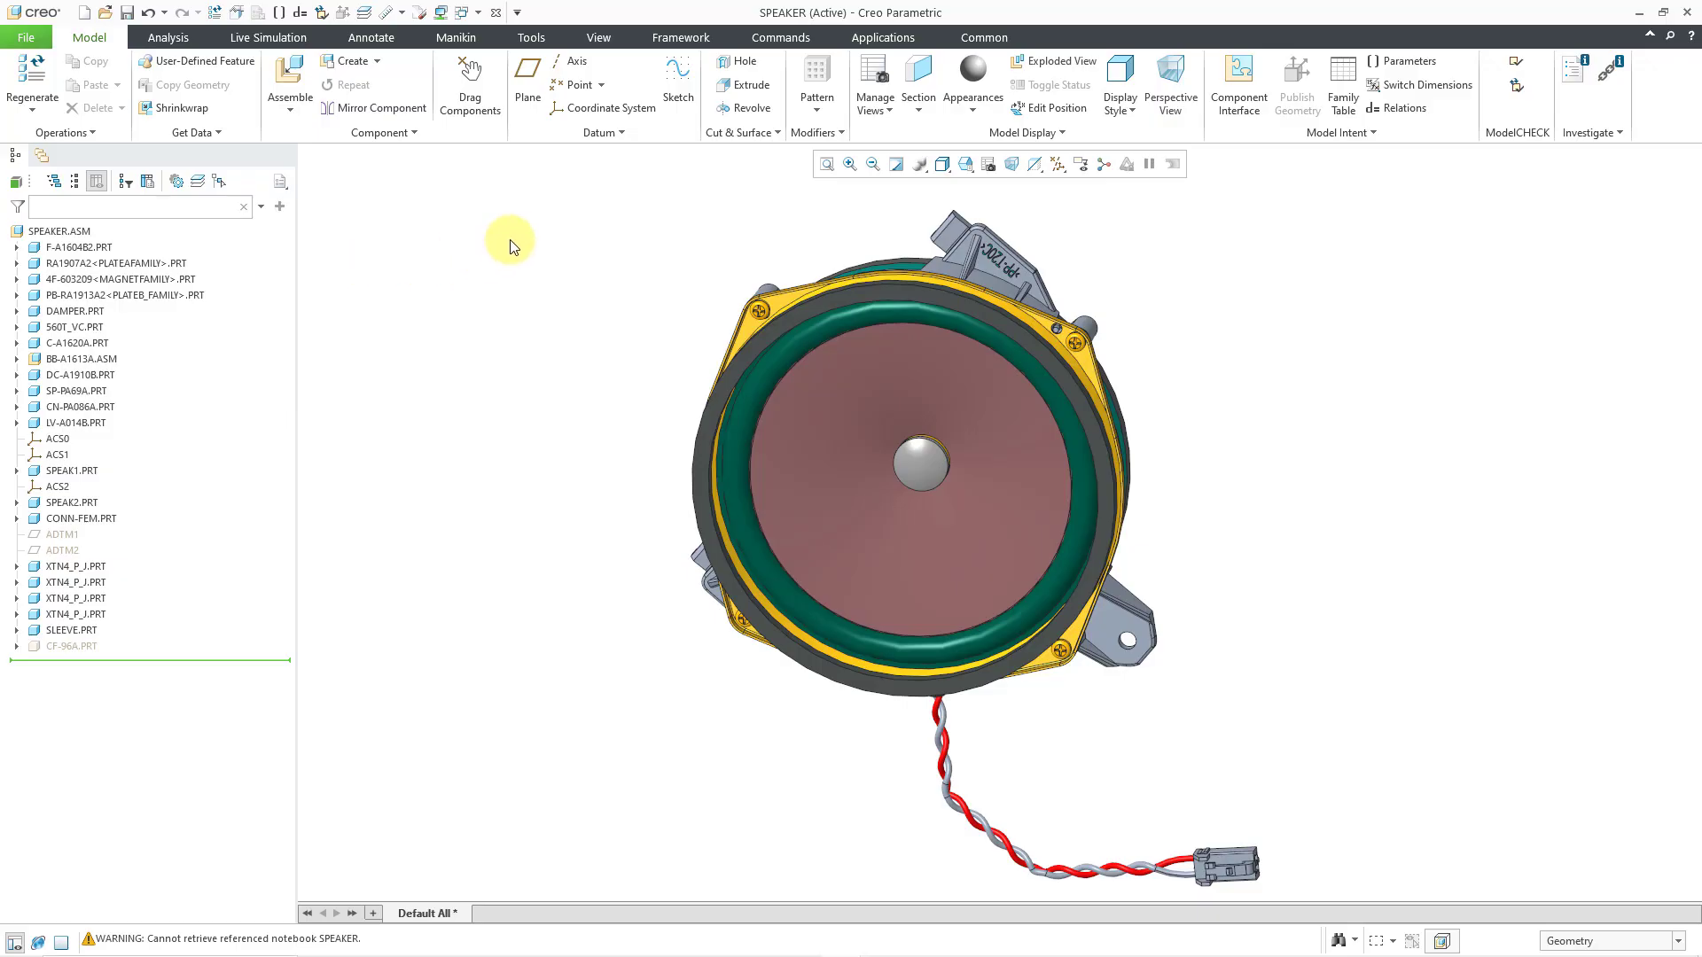
Expand the Datum group to reveal Offset Planes and Default Coordinate System options.
{"action": "left_click", "coordinate": [789, 178]}
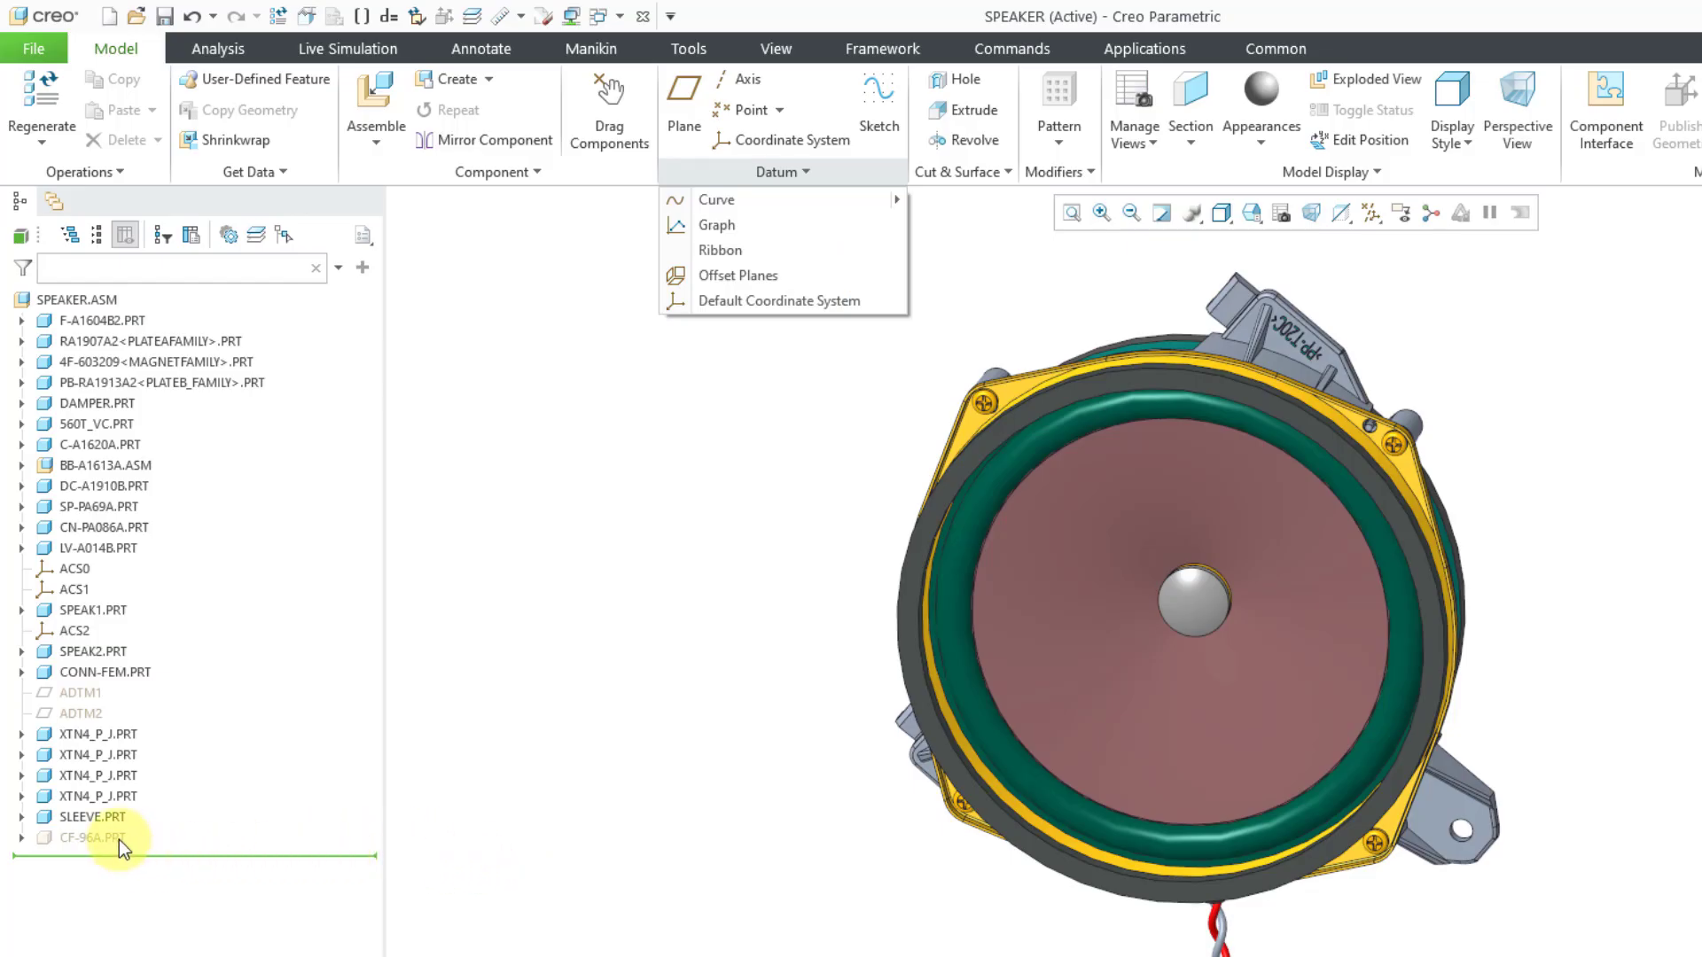
Insert offset planes with a DEFAULT coordinate system, accepting 0.0000 offsets in x, y and z.
{"action": "left_click", "coordinate": [762, 282]}
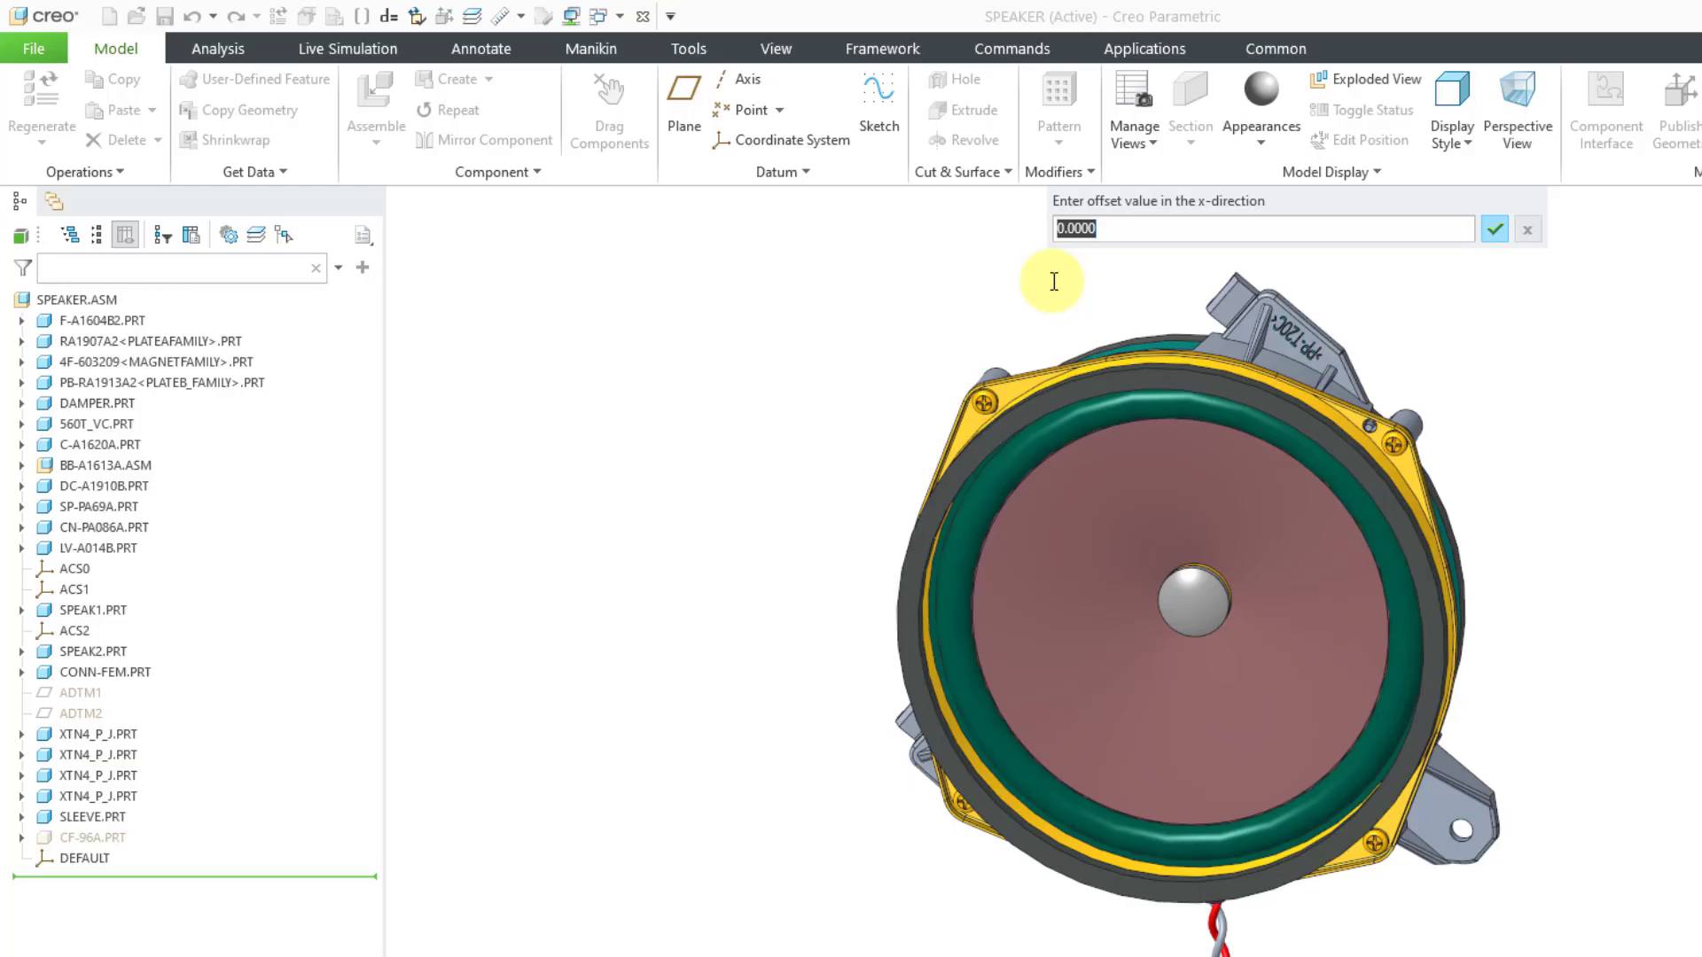
{"action": "key", "text": "Return"}
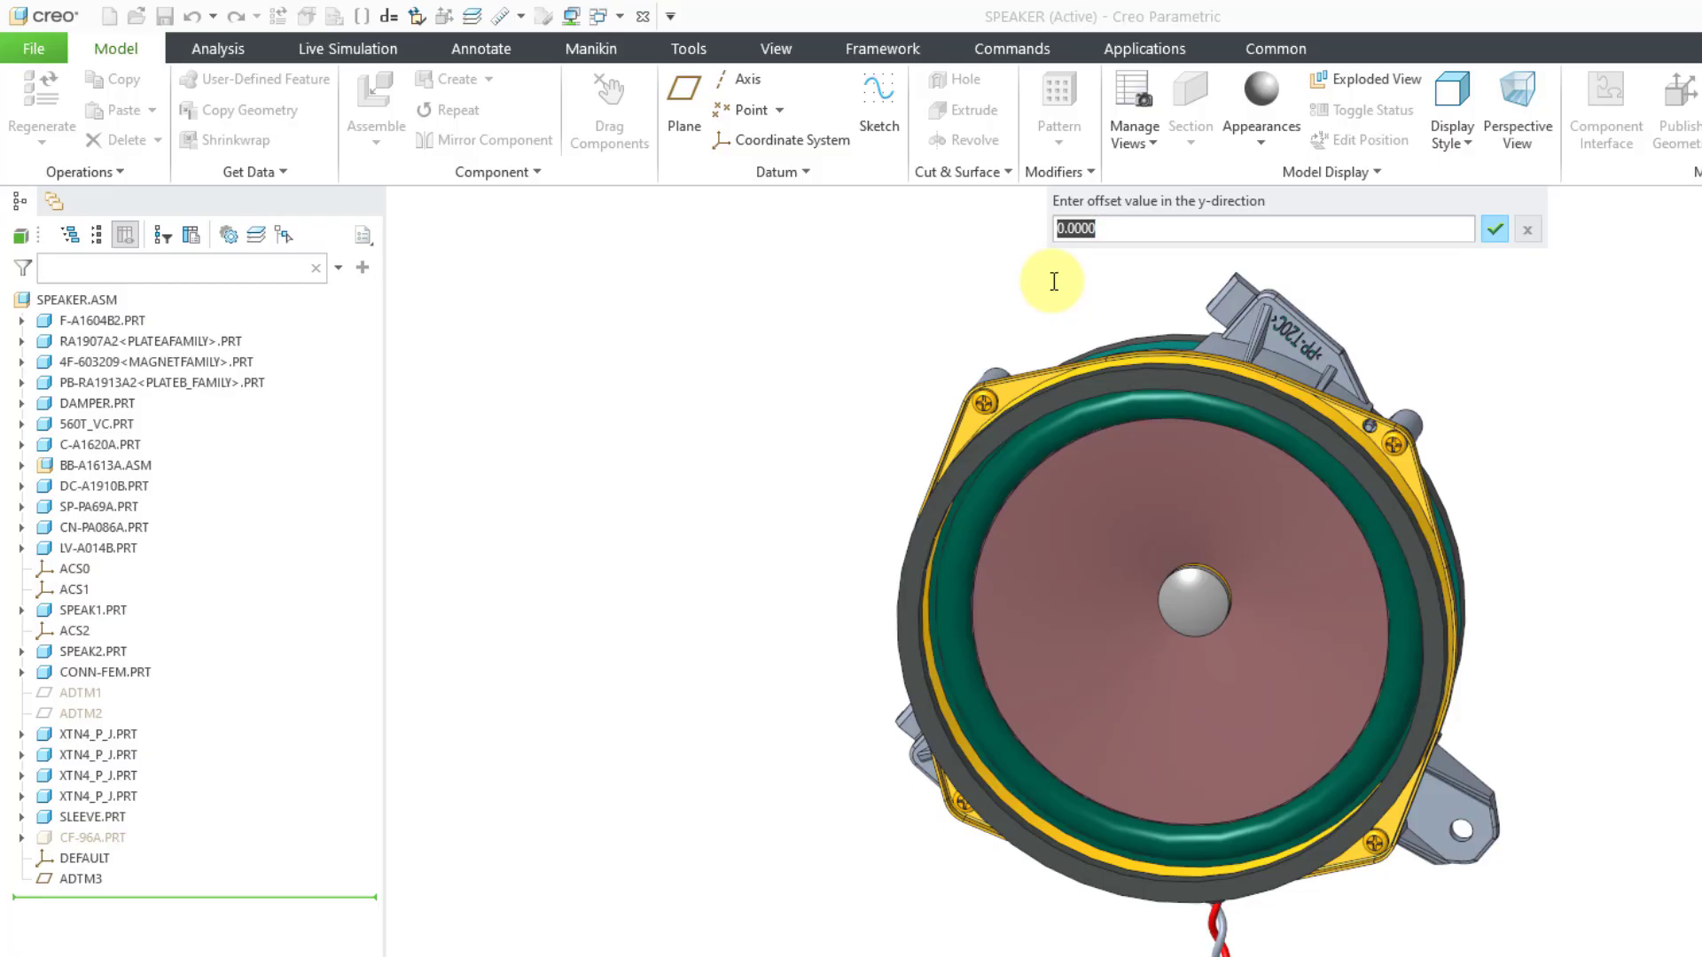
{"action": "key", "text": "Return"}
{"action": "key", "text": "Return"}
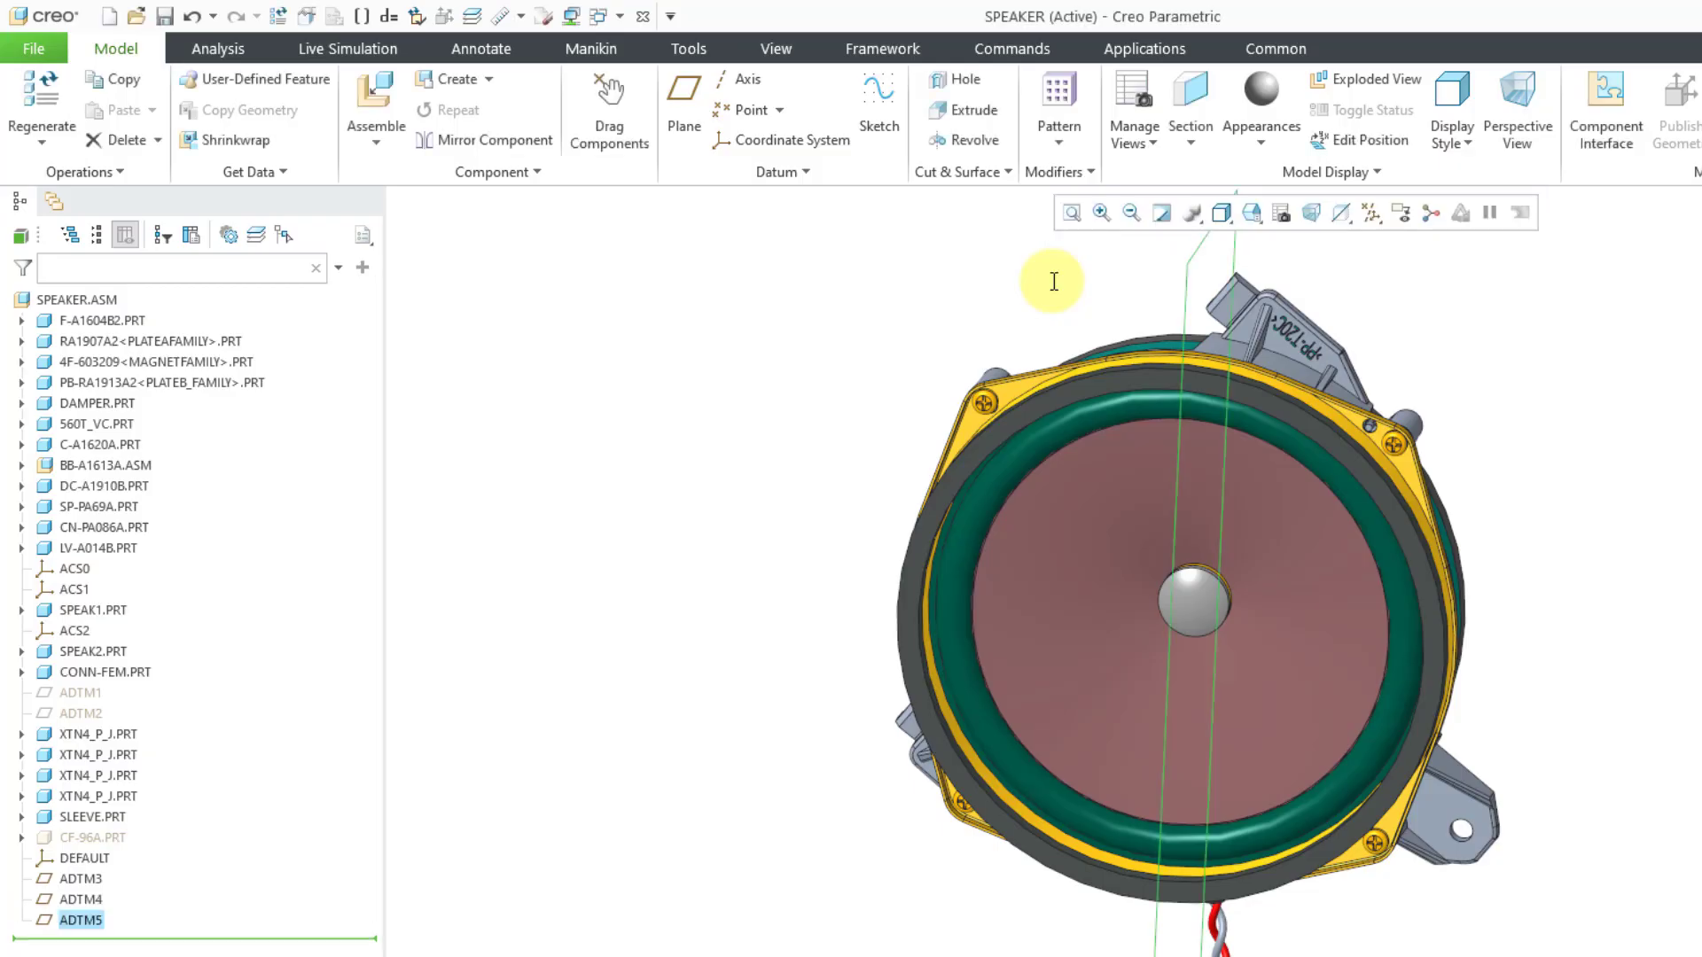
Select ADTM3–ADTM5 and switch off Plane Display in the datum display filters.
{"action": "left_click", "coordinate": [741, 354]}
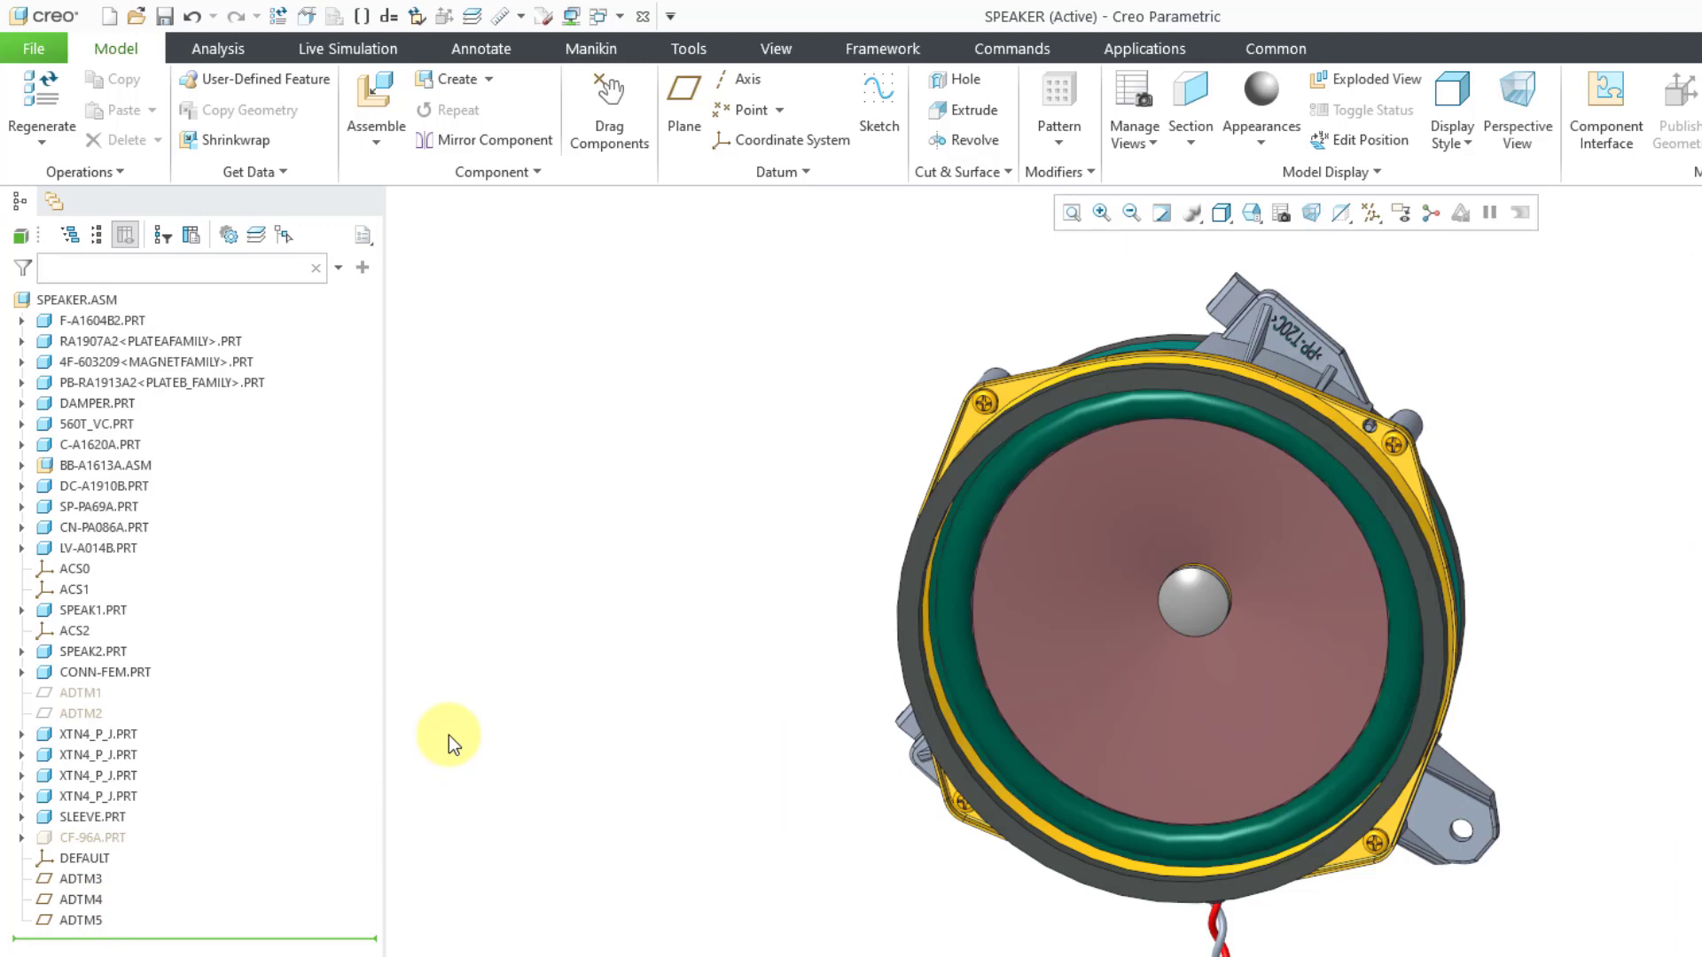
{"action": "left_click", "coordinate": [1371, 216]}
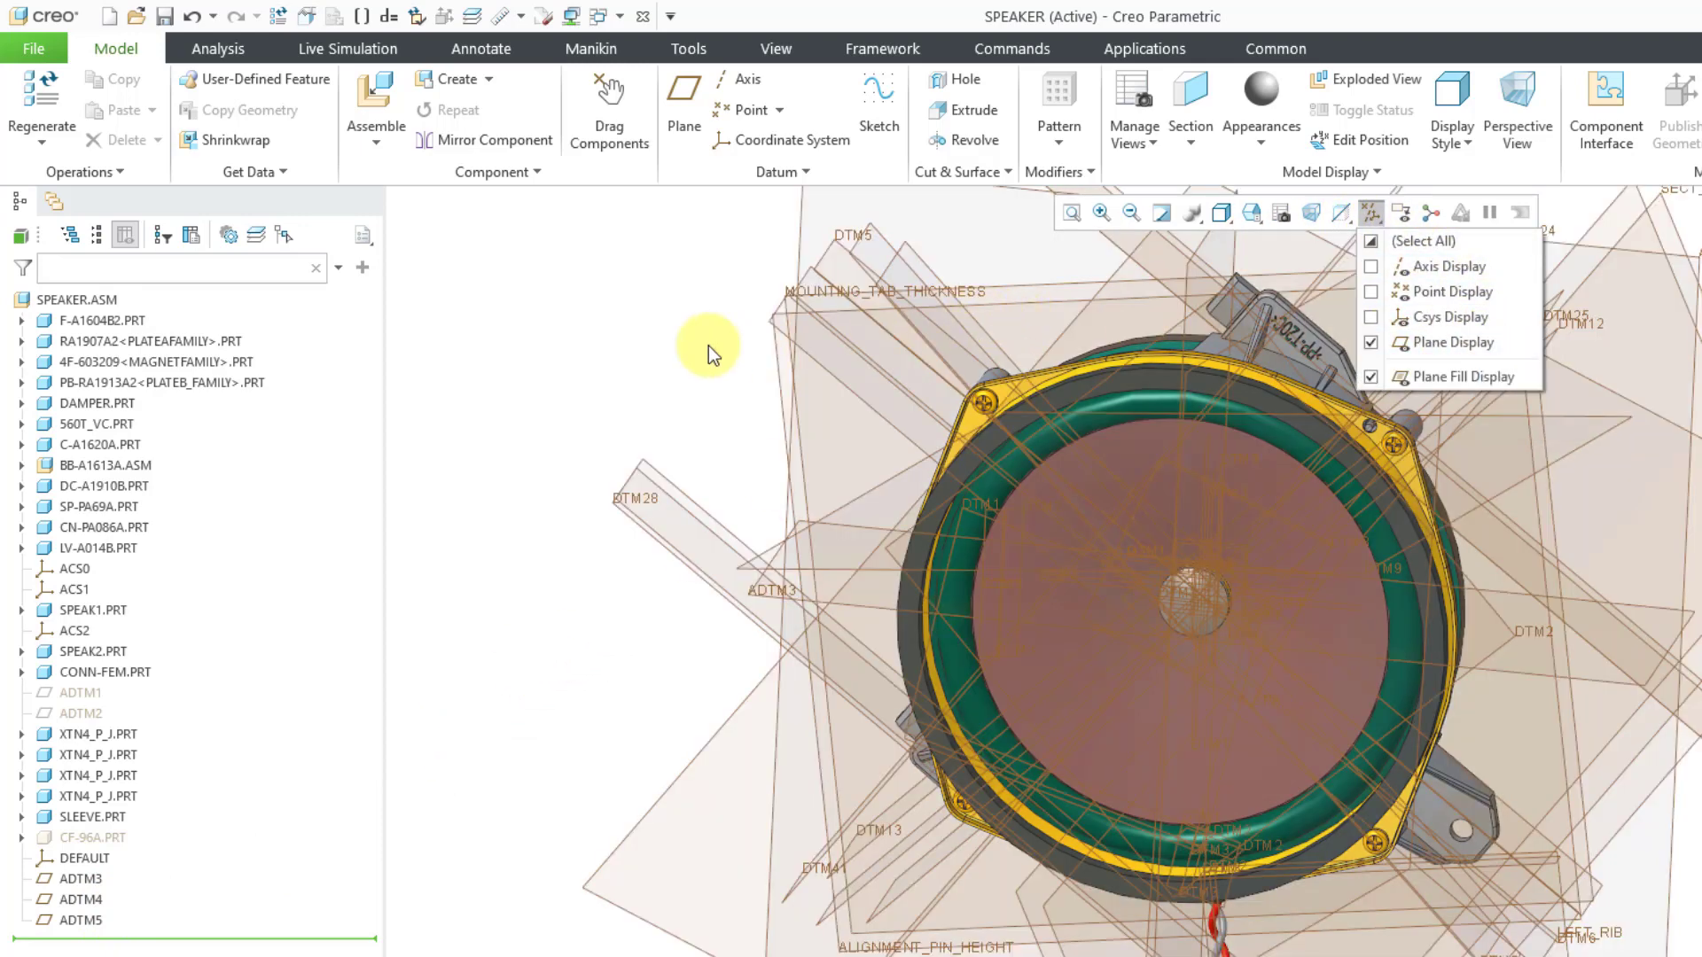
{"action": "scroll", "coordinate": [545, 507], "scroll_direction": "down", "scroll_amount": 2}
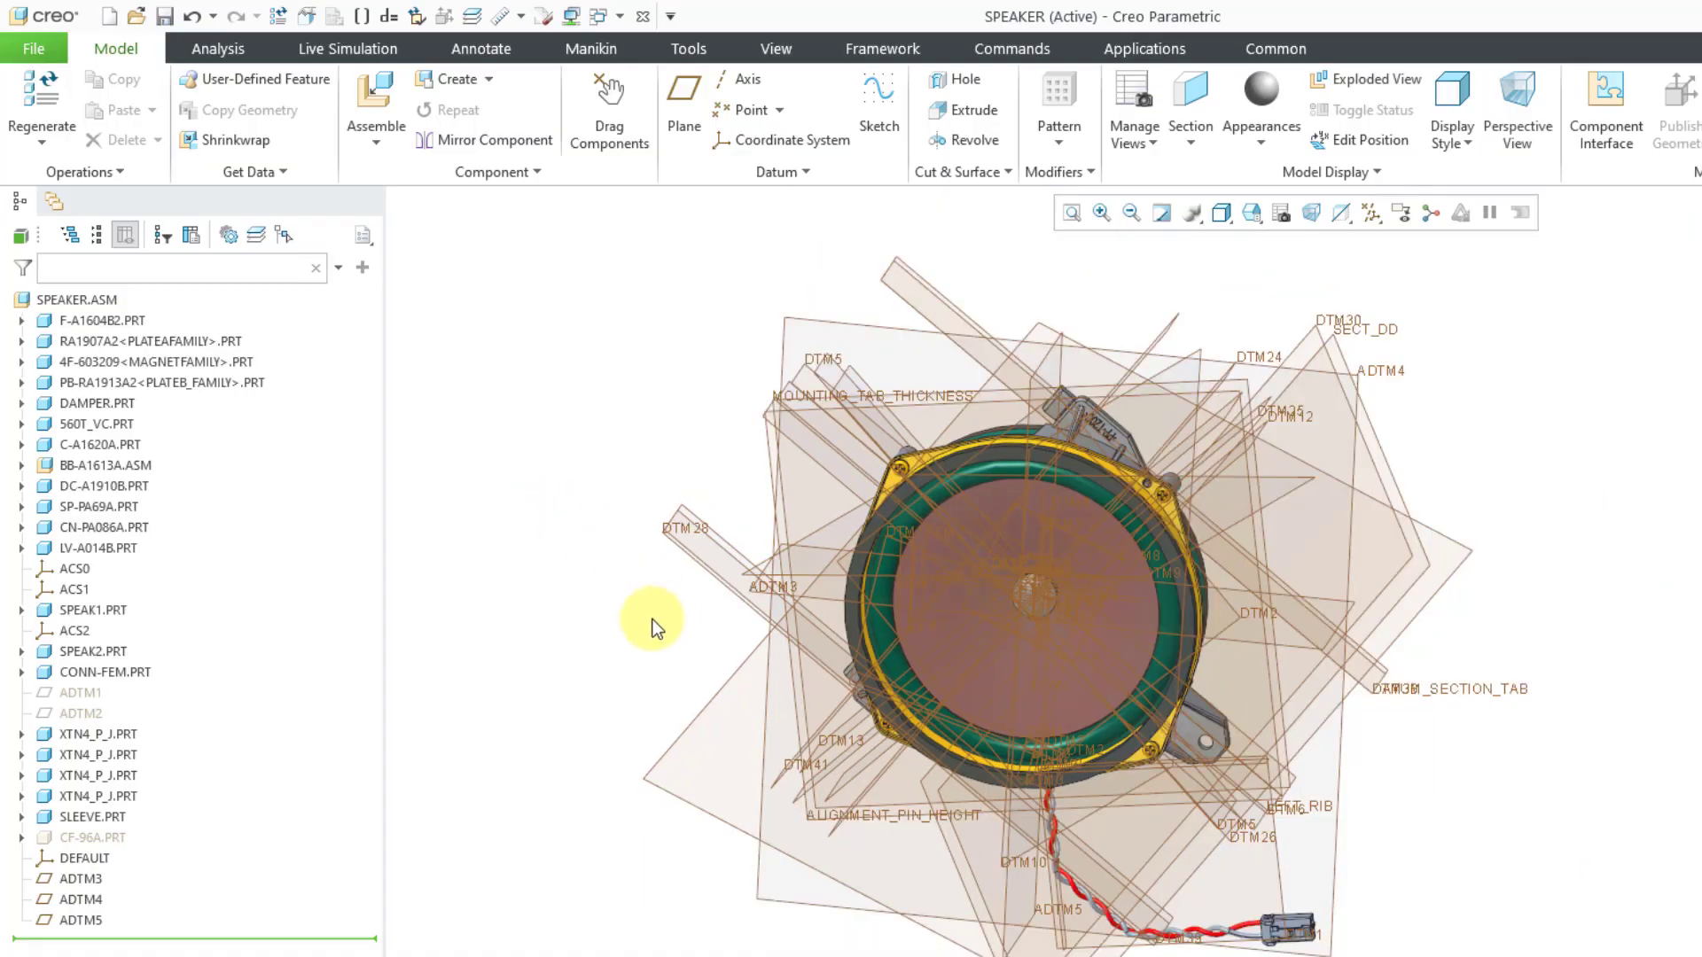
{"action": "left_click", "coordinate": [99, 885]}
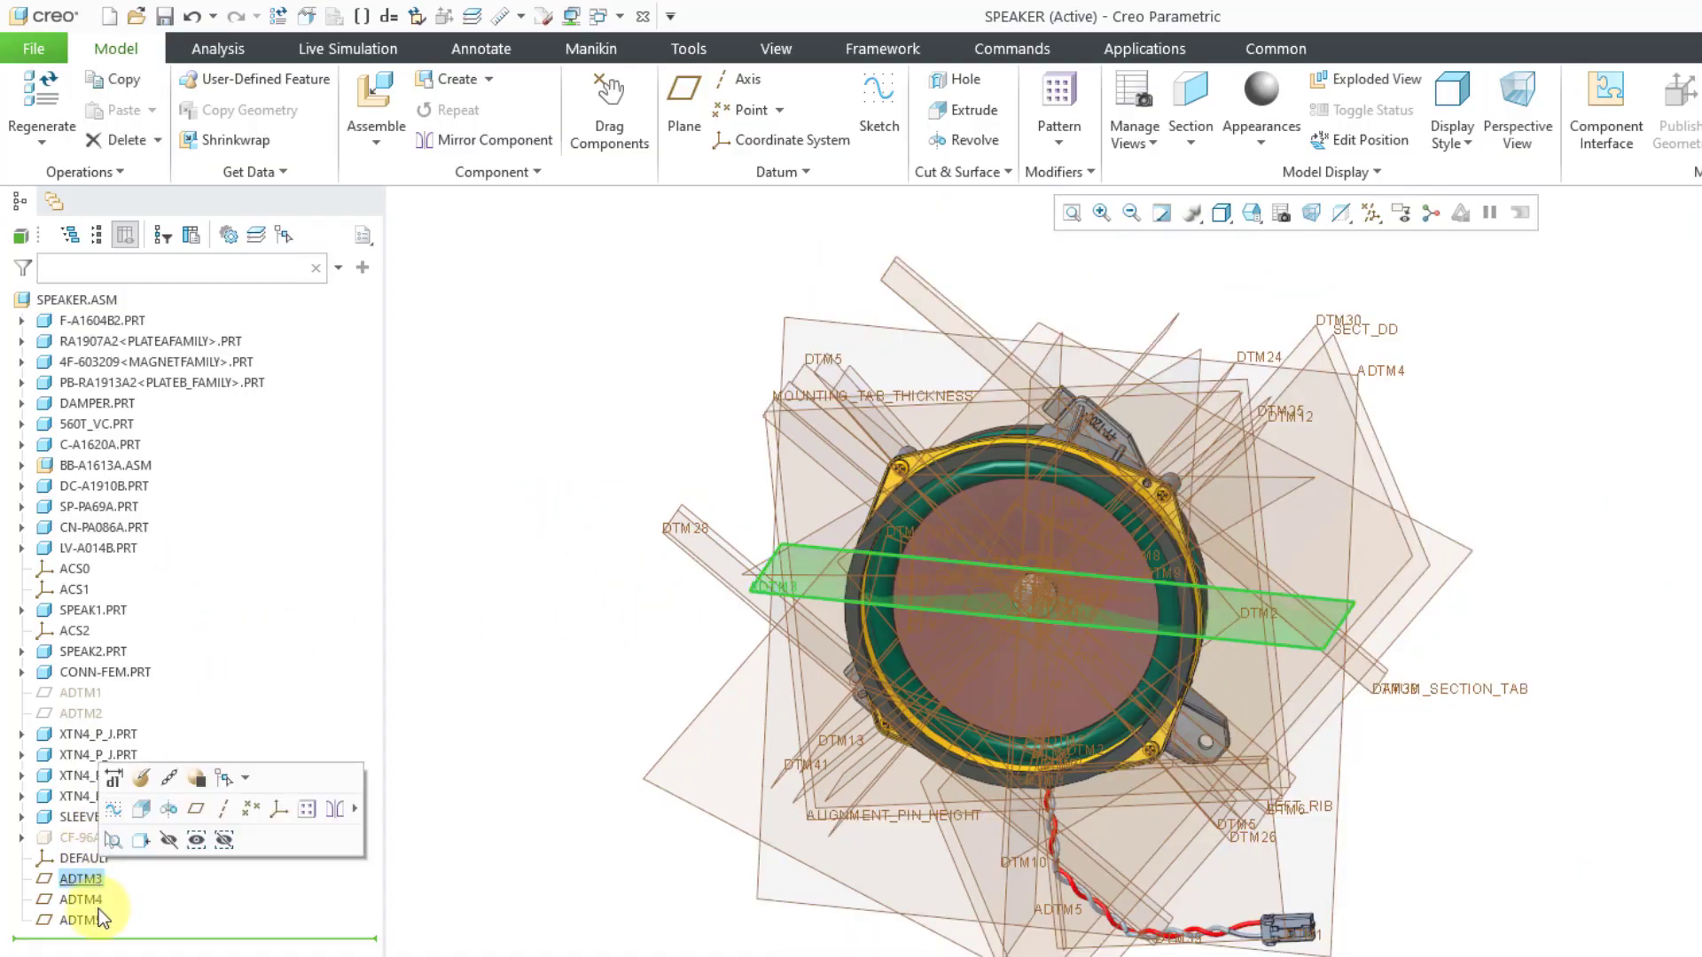
{"action": "left_click", "coordinate": [98, 919], "text": "shift"}
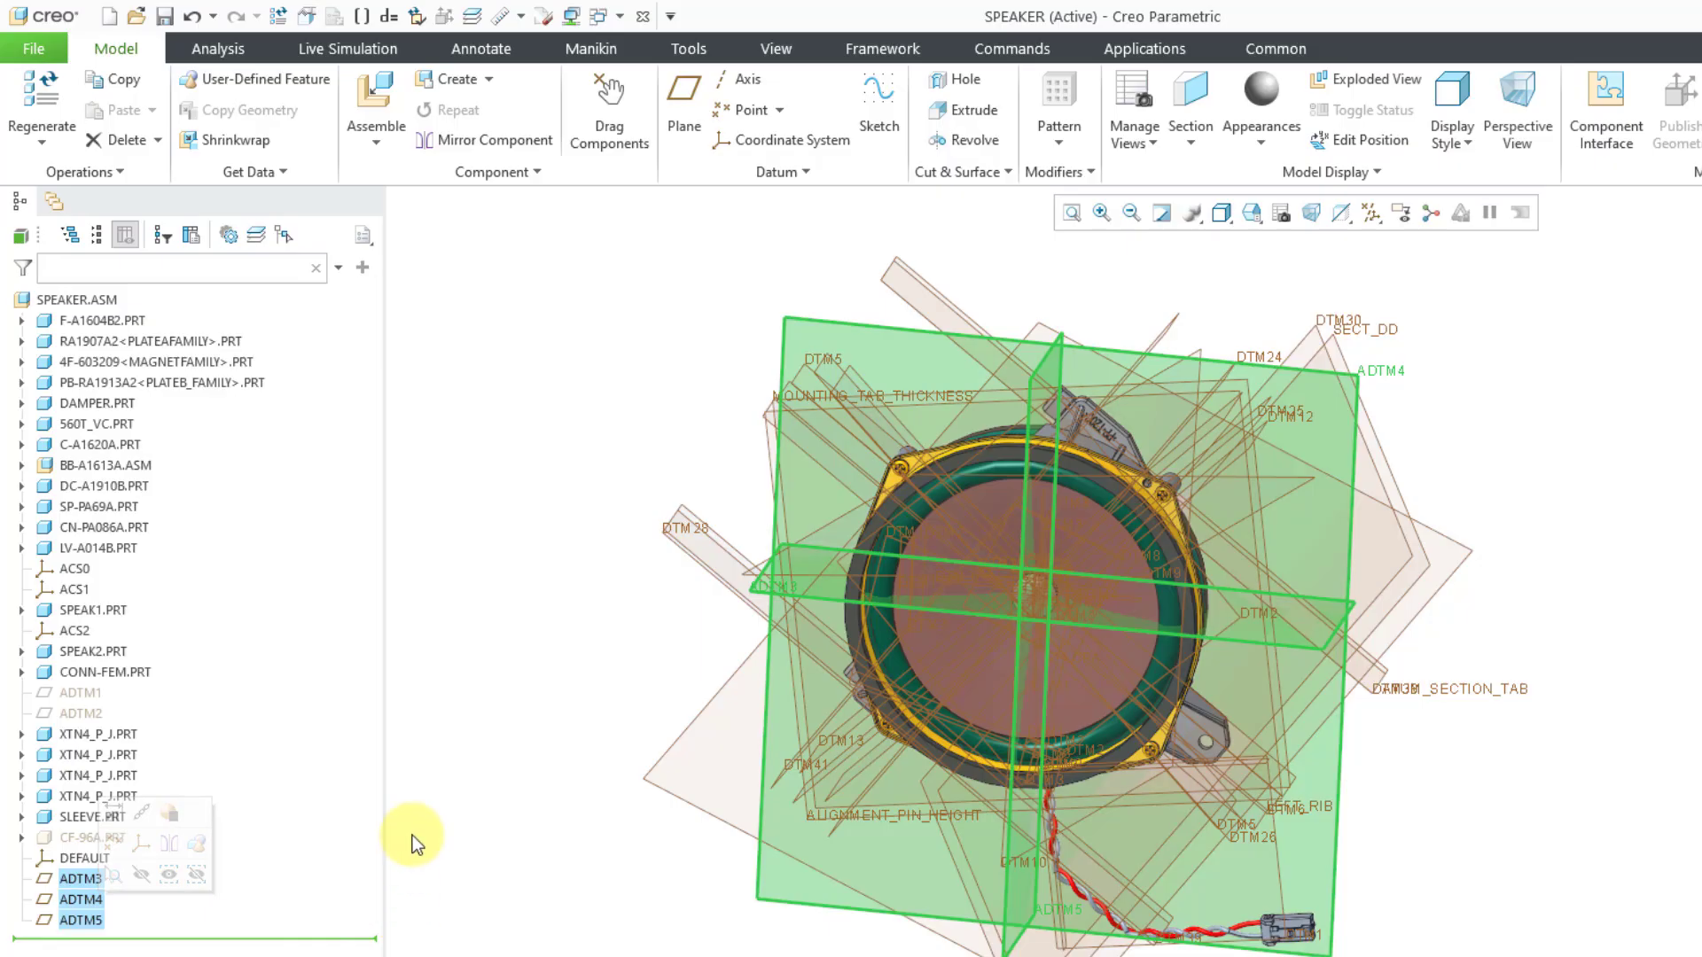
{"action": "left_click", "coordinate": [1370, 215]}
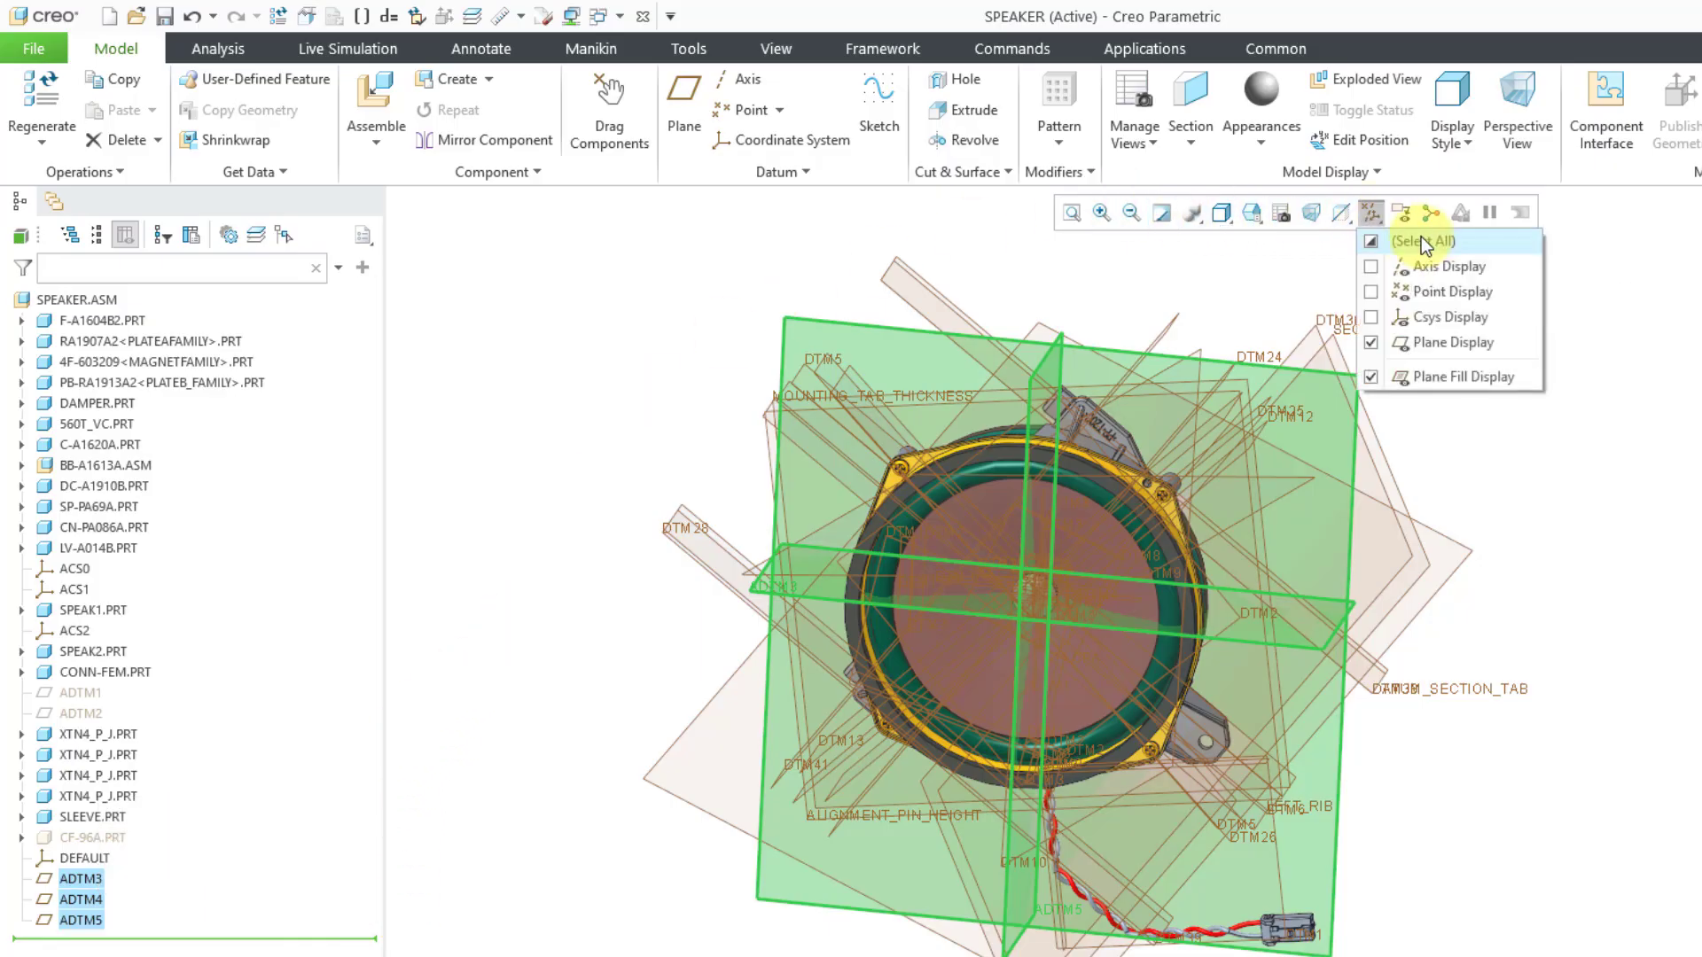
{"action": "left_click", "coordinate": [1423, 342]}
{"action": "scroll", "coordinate": [565, 445], "scroll_direction": "down", "scroll_amount": 2}
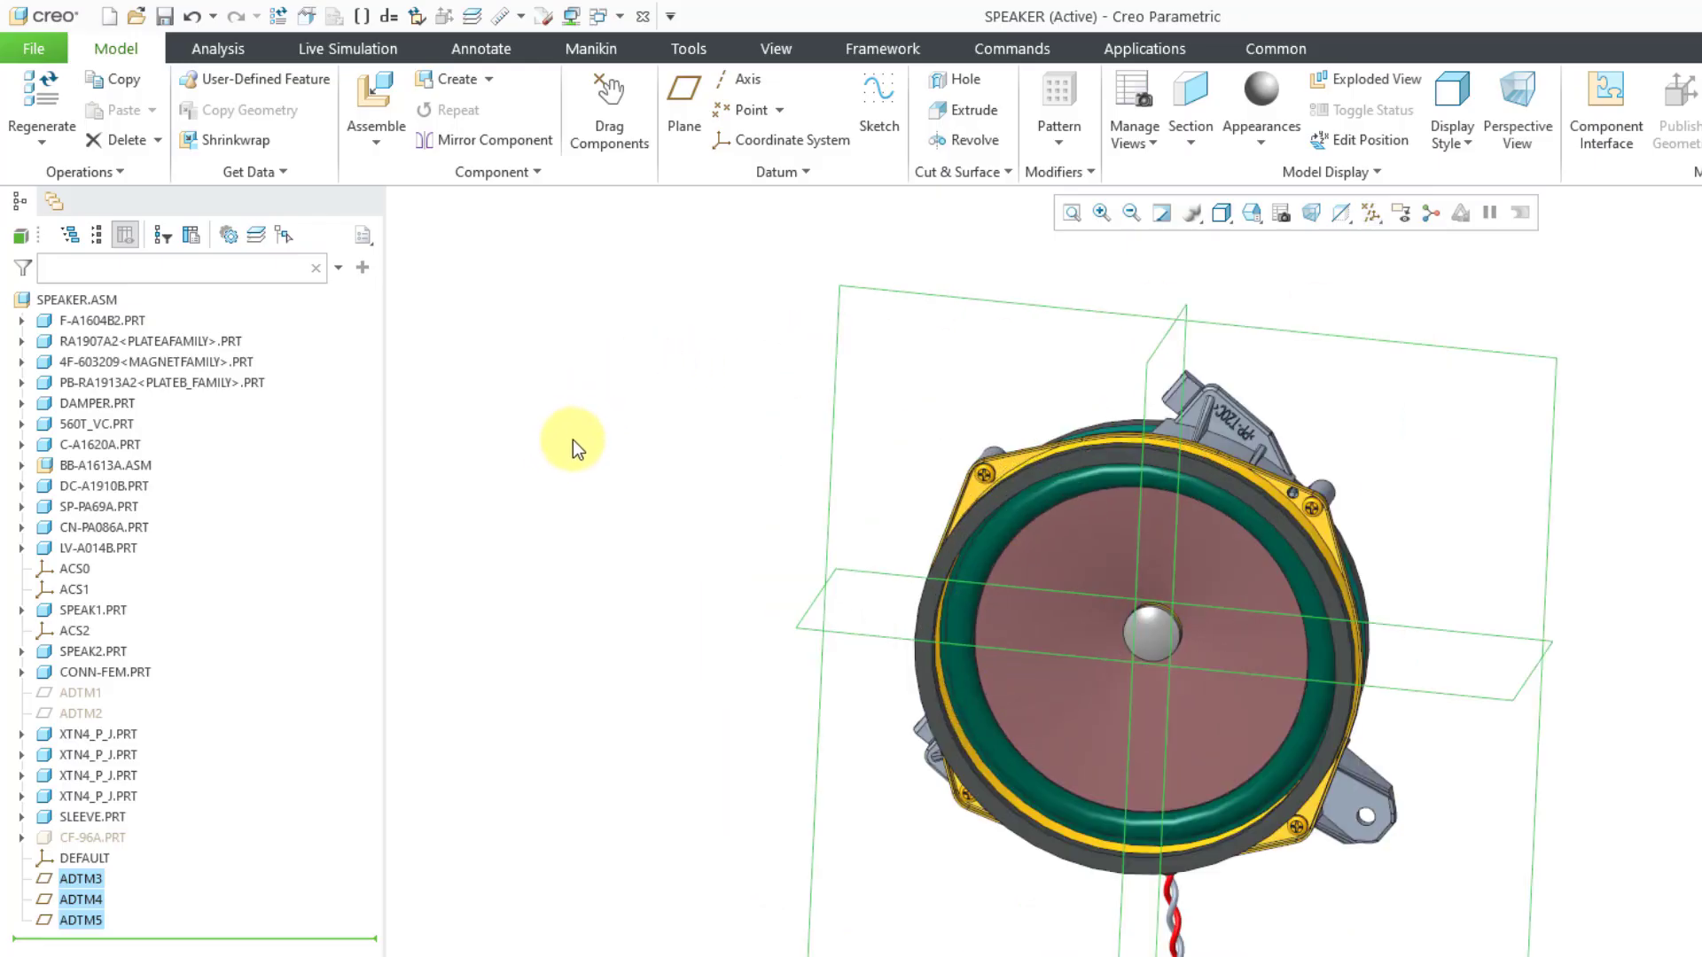
Drag DEFAULT through ADTM5 up to sit just below F-A1604B2.PRT.
{"action": "left_click", "coordinate": [573, 439]}
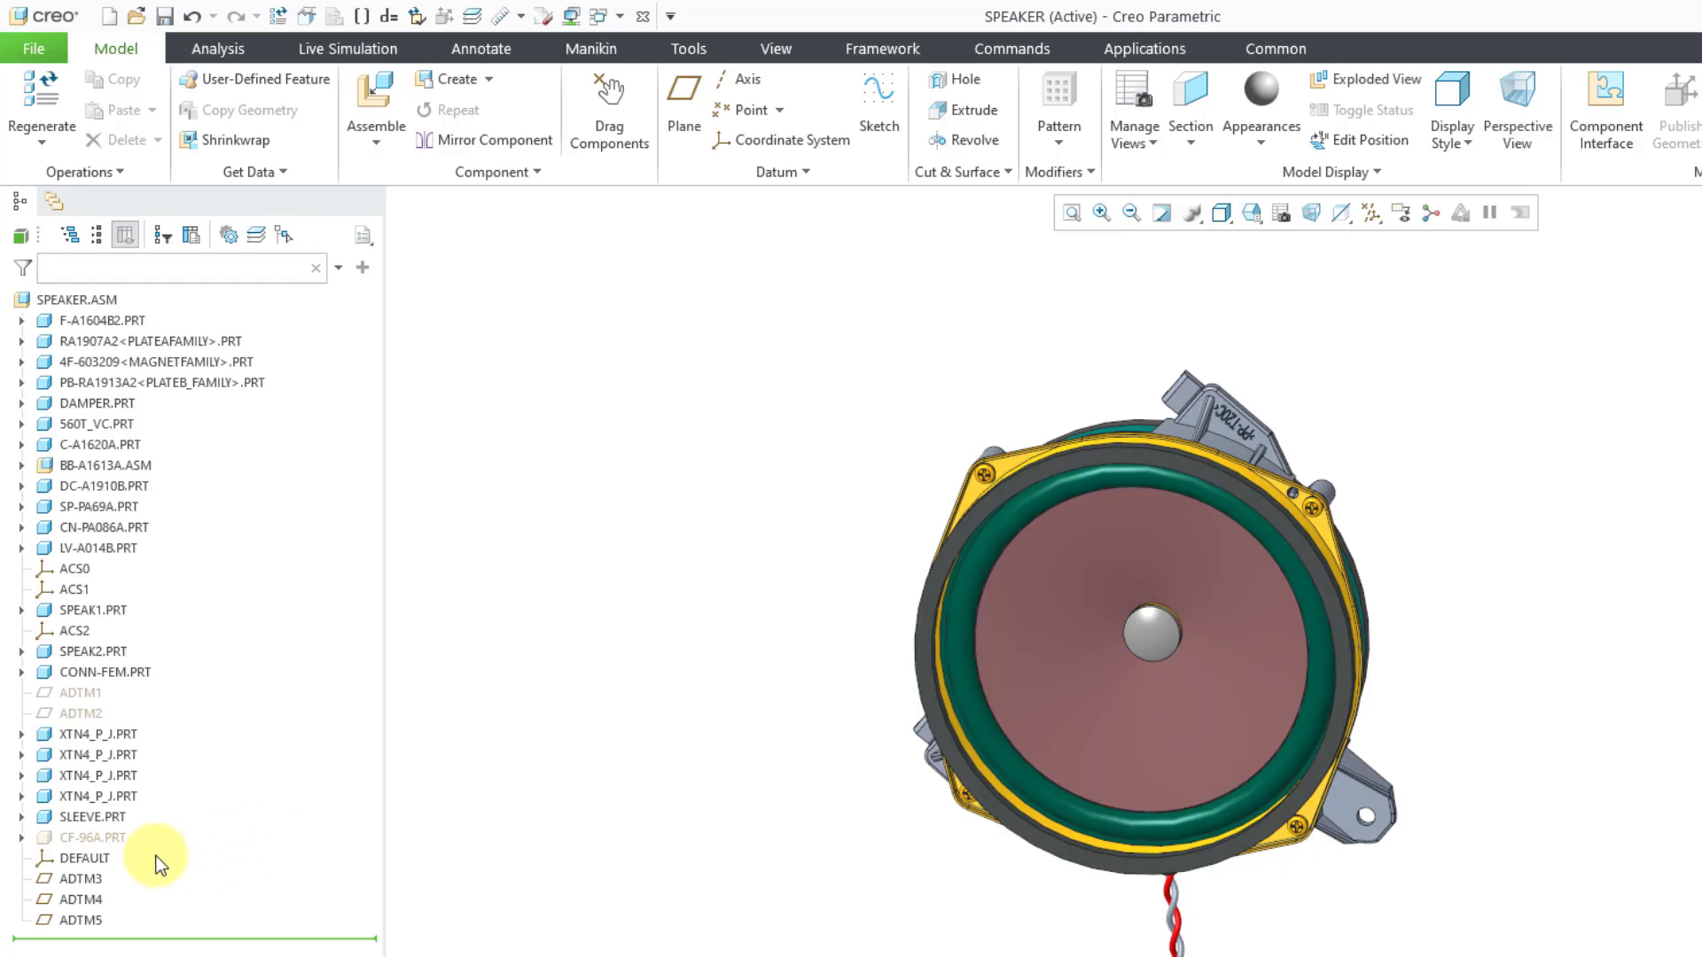
{"action": "left_click", "coordinate": [94, 858]}
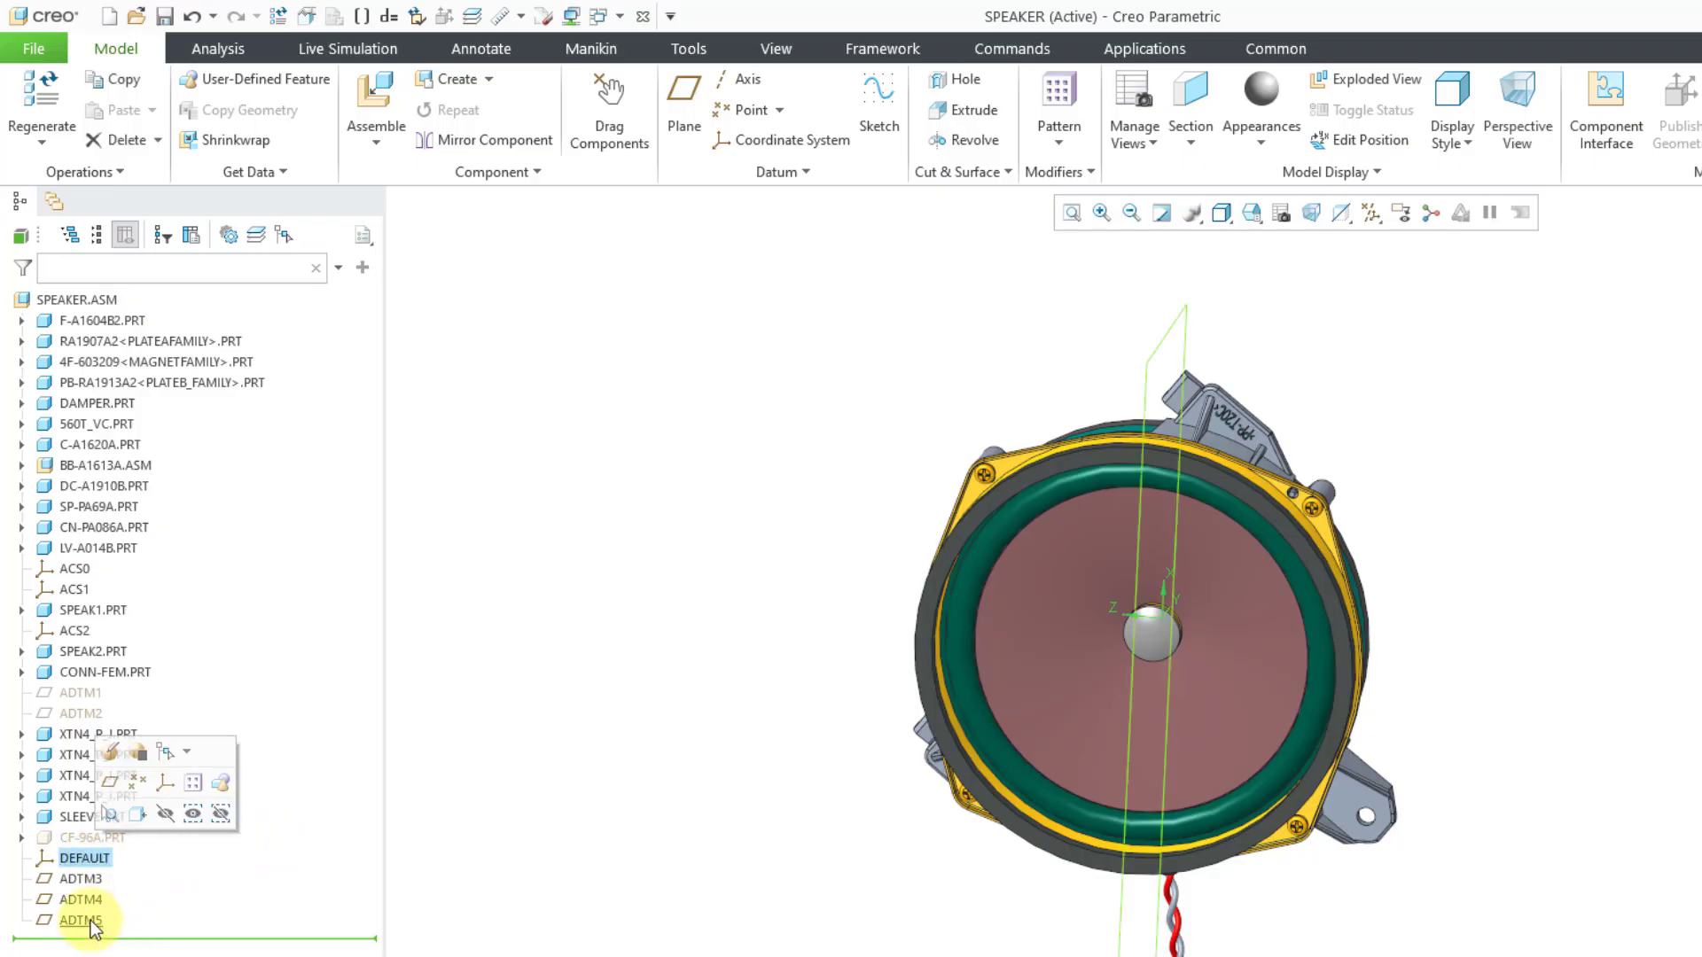
{"action": "left_click", "coordinate": [91, 920], "text": "shift"}
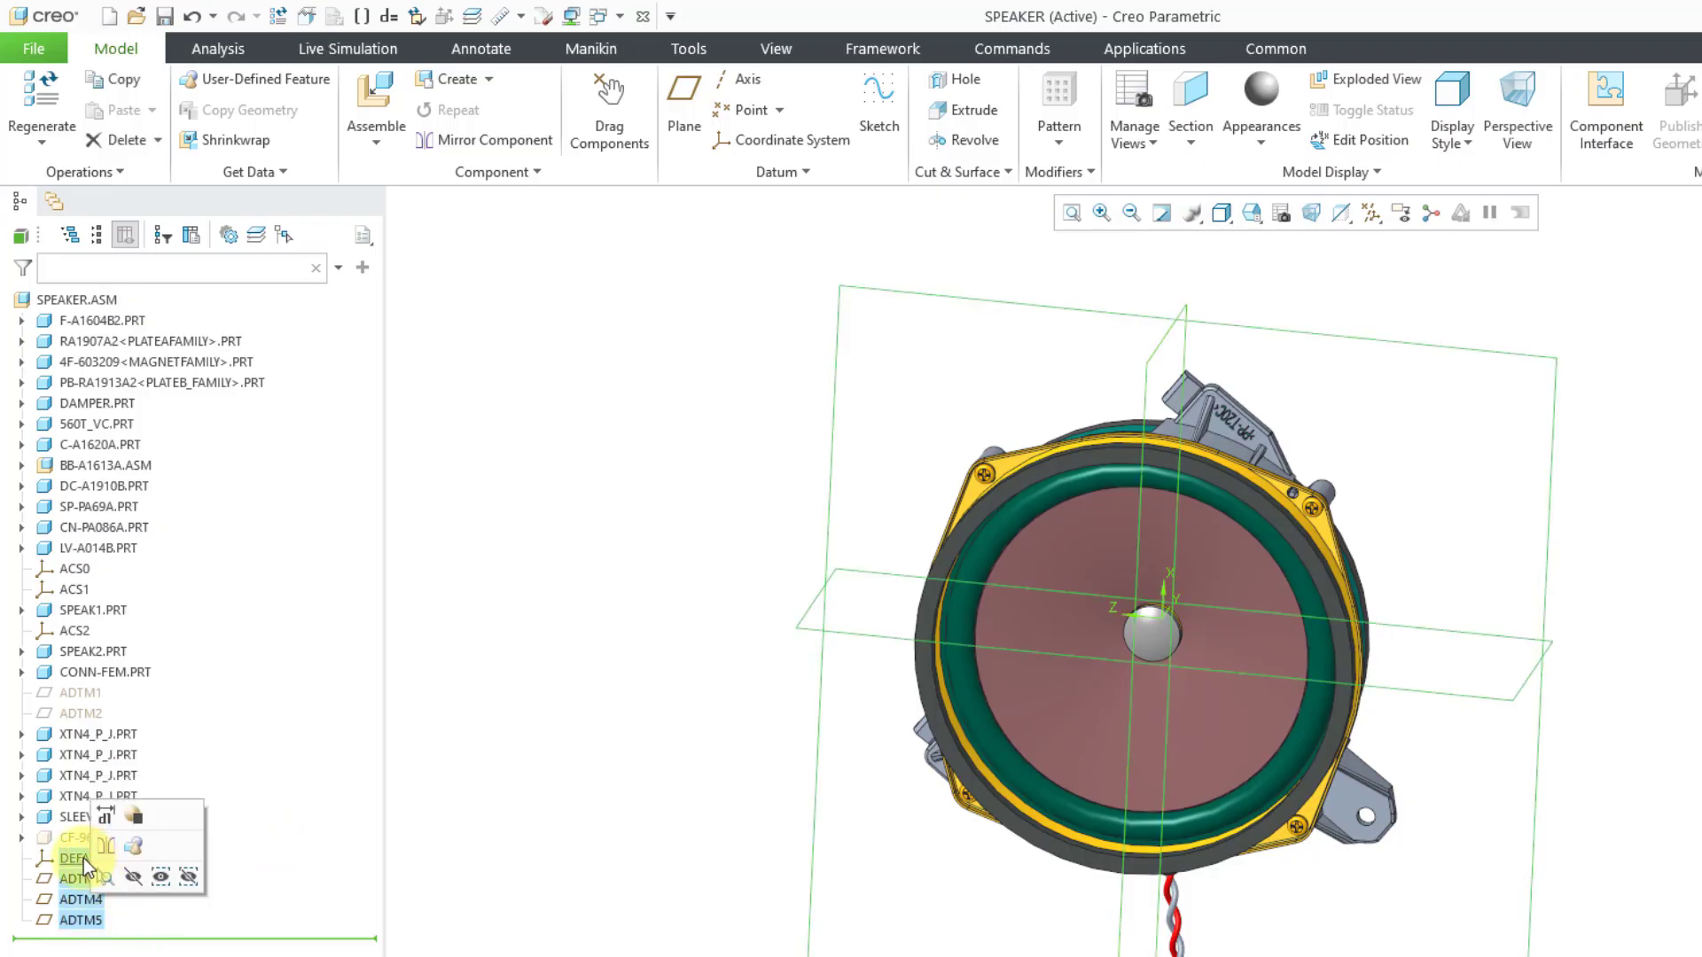
{"action": "left_click_drag", "start_coordinate": [78, 801], "coordinate": [100, 323]}
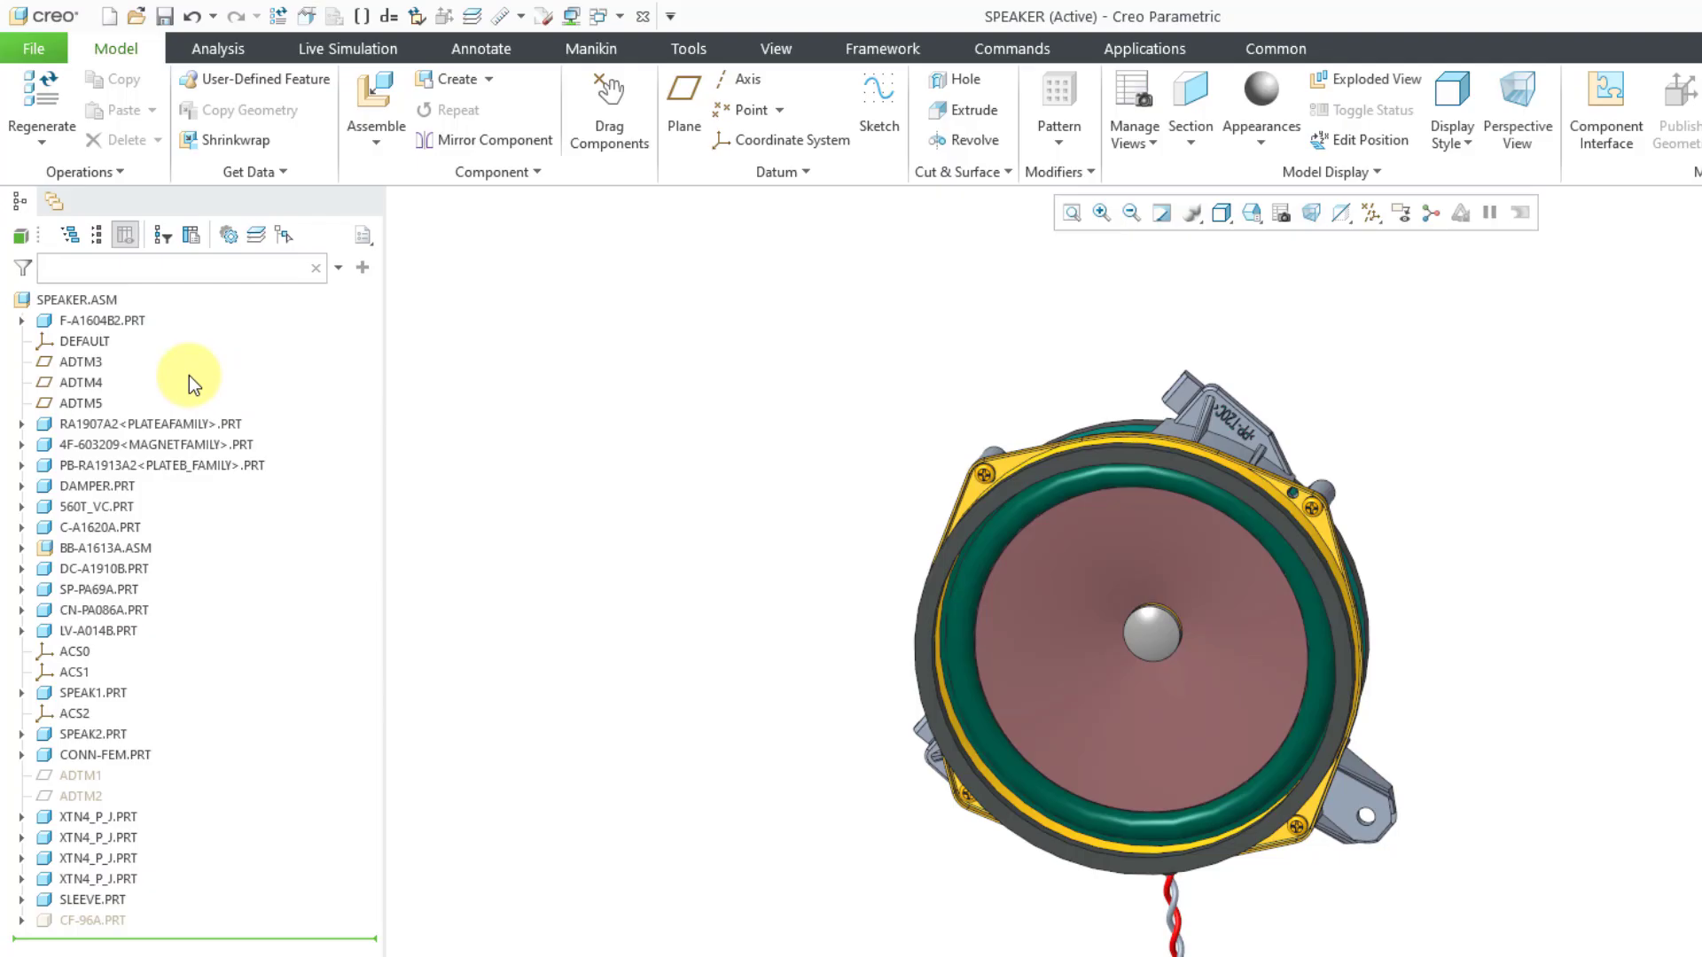
Reorder DEFAULT and ADTM3–ADTM5 to come Before F-A1604B2.PRT.
{"action": "left_click", "coordinate": [120, 177]}
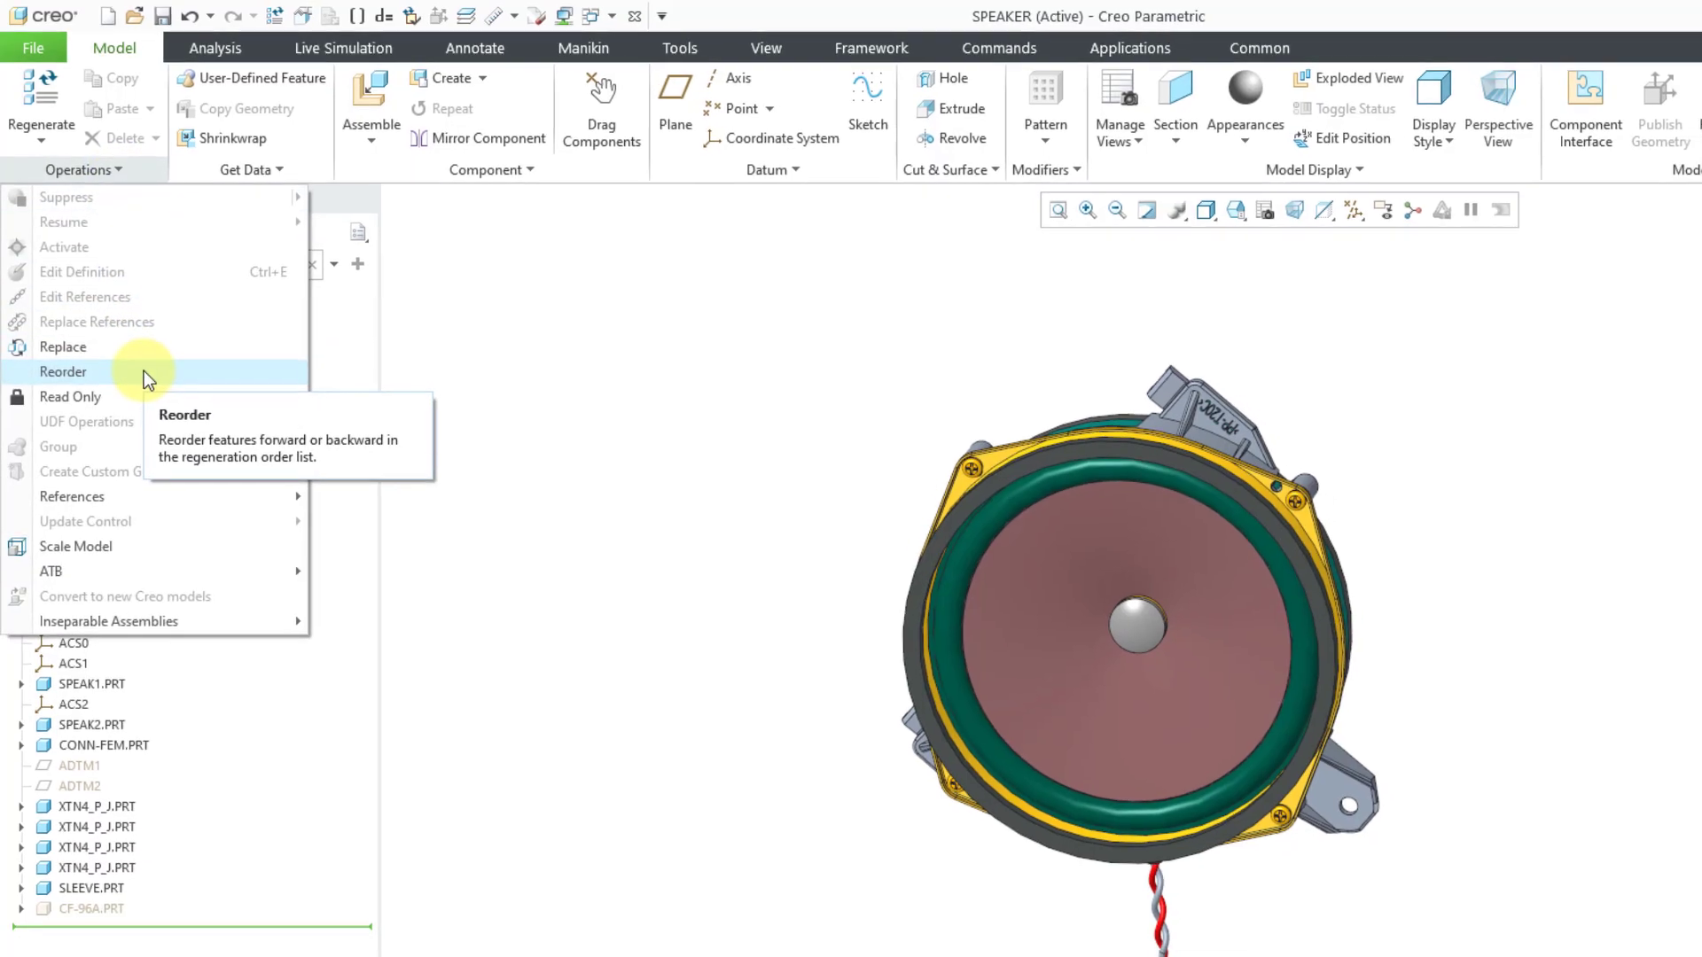
{"action": "left_click", "coordinate": [143, 371]}
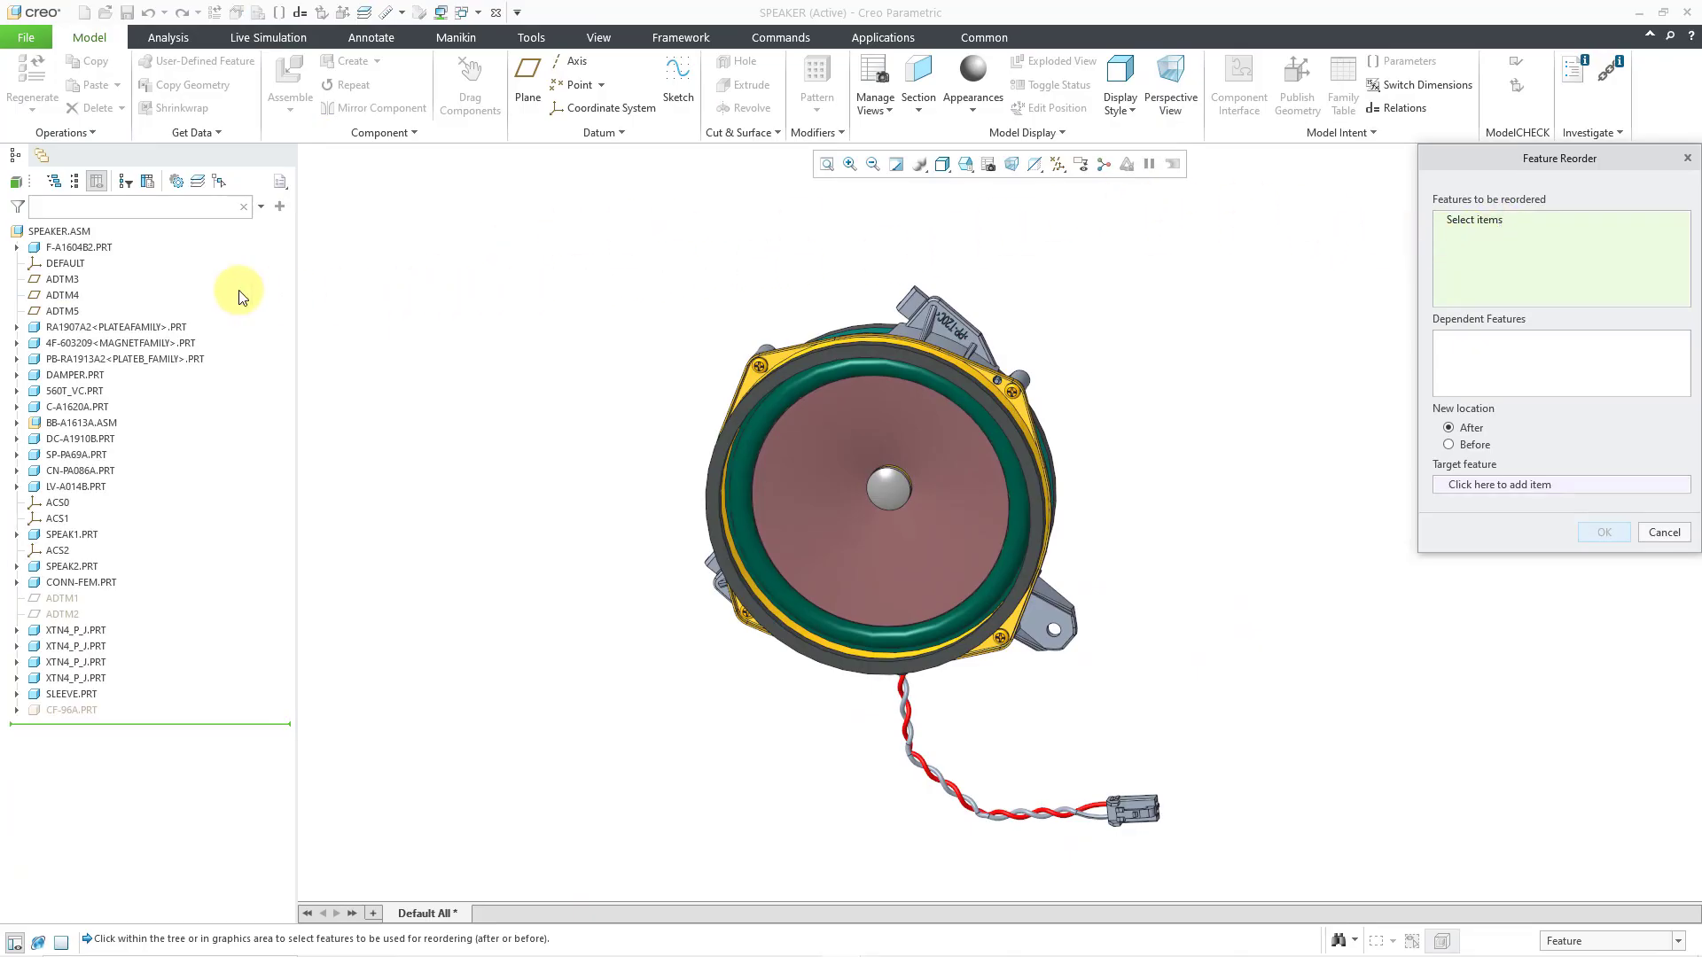
{"action": "left_click", "coordinate": [71, 264]}
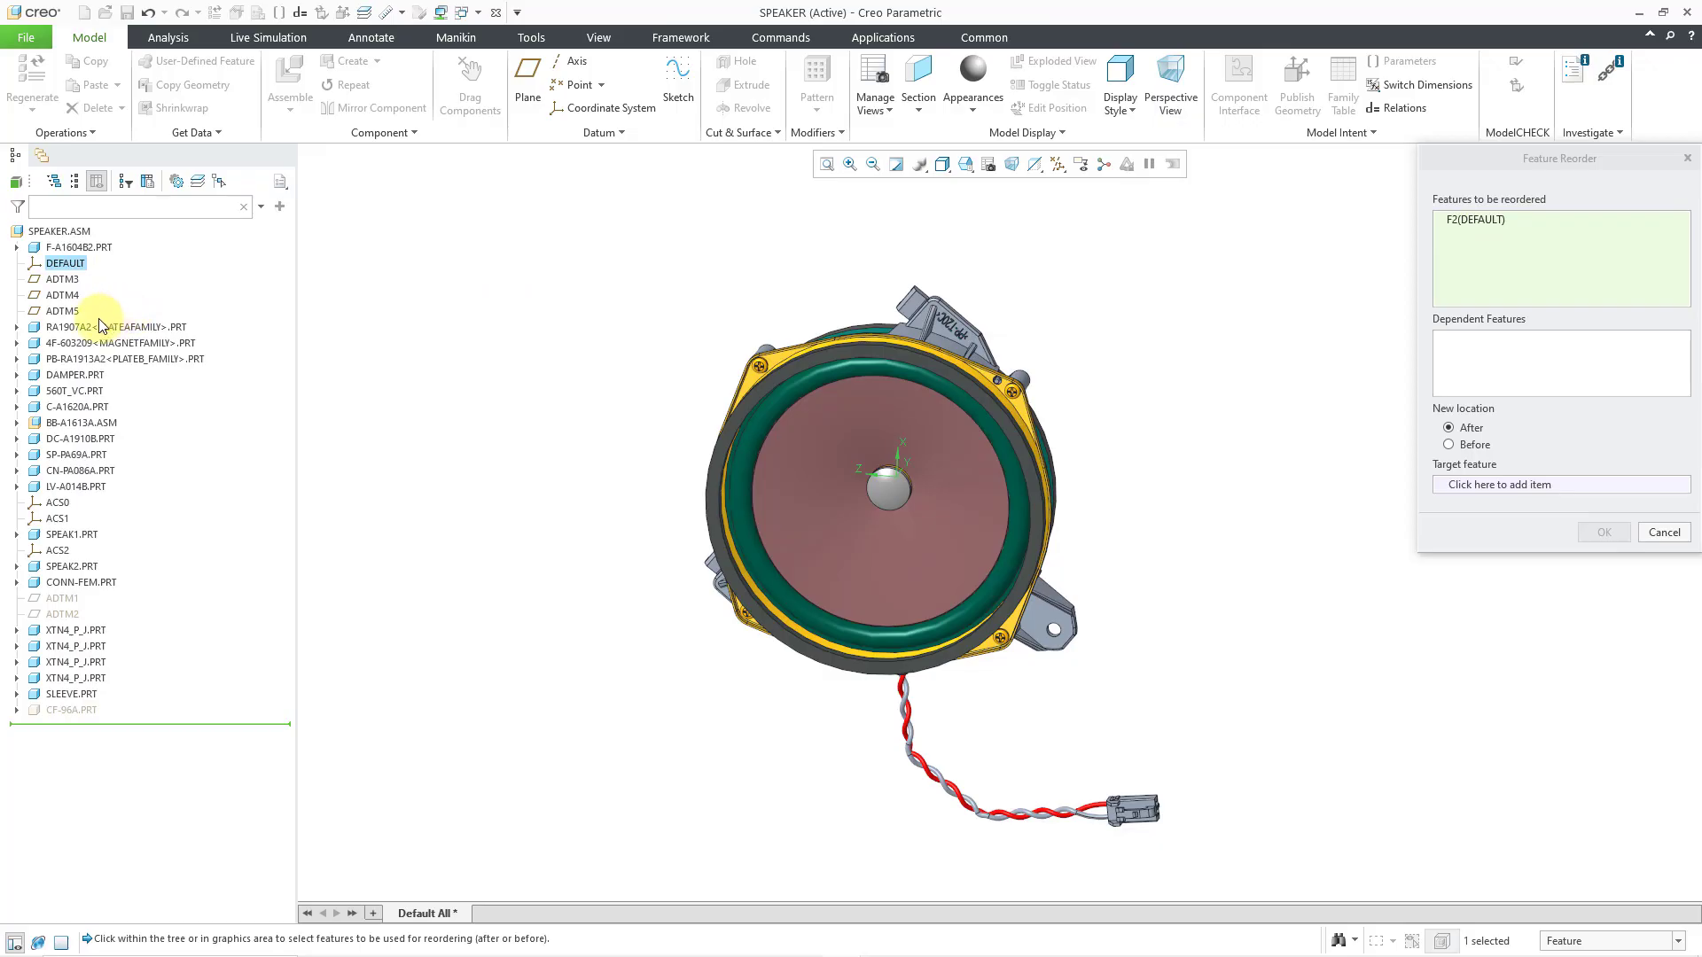
{"action": "left_click", "coordinate": [71, 318], "text": "shift"}
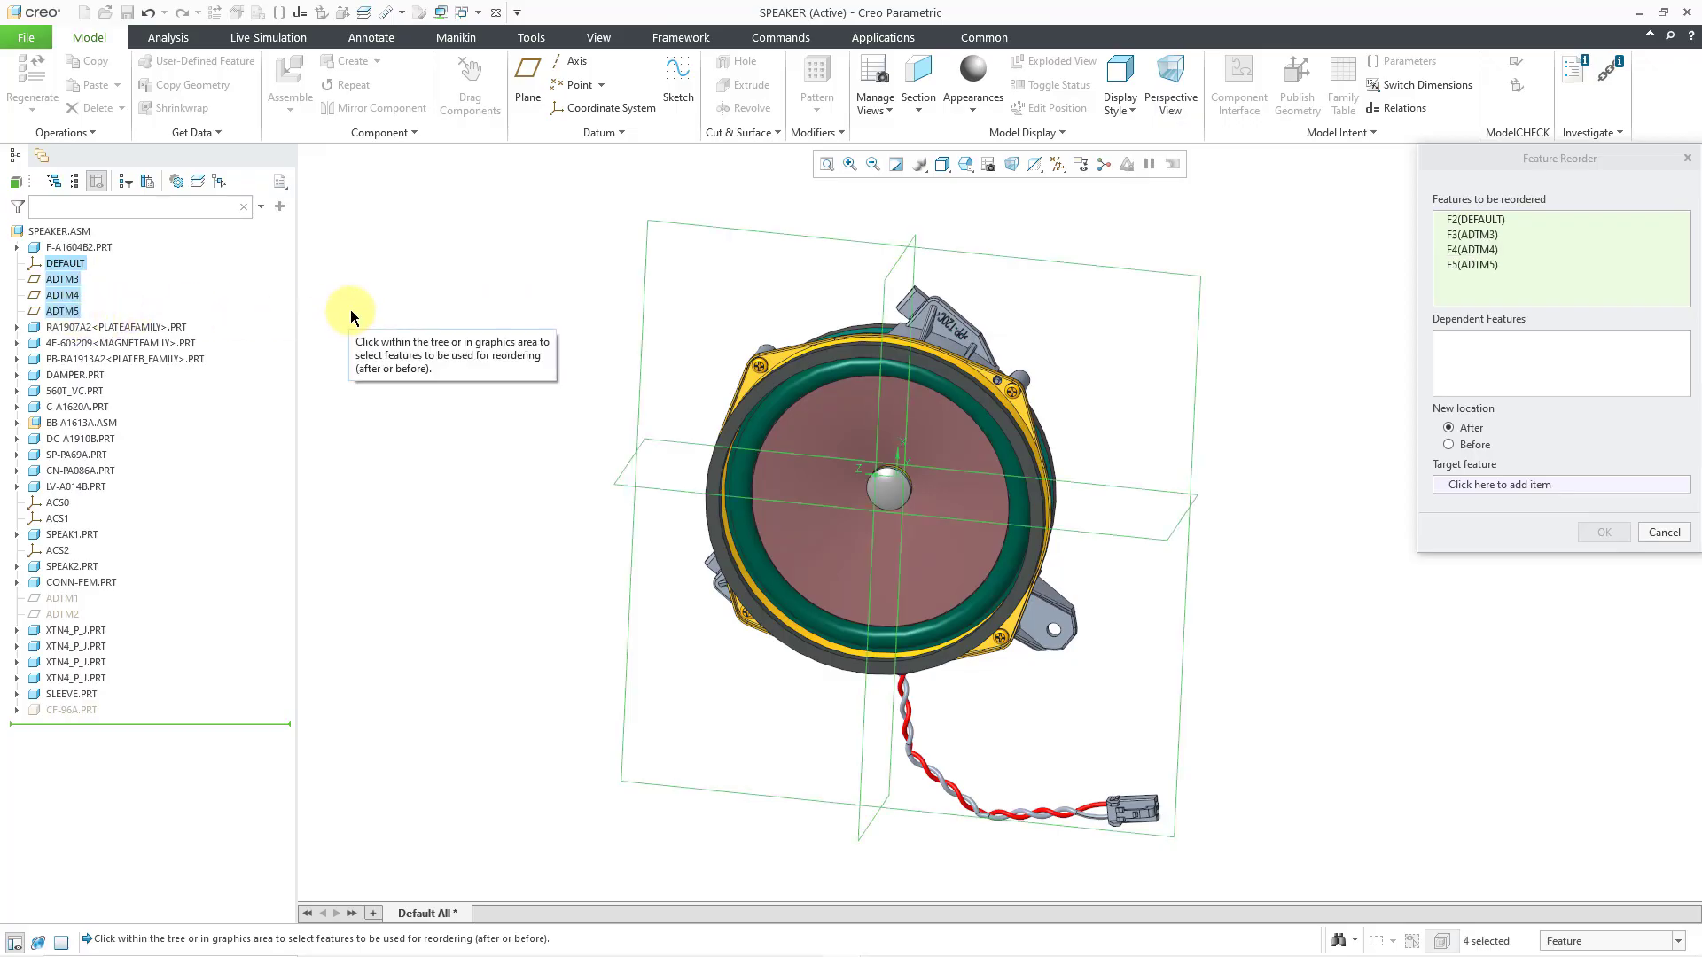
{"action": "left_click", "coordinate": [1473, 445]}
{"action": "left_click", "coordinate": [1494, 484]}
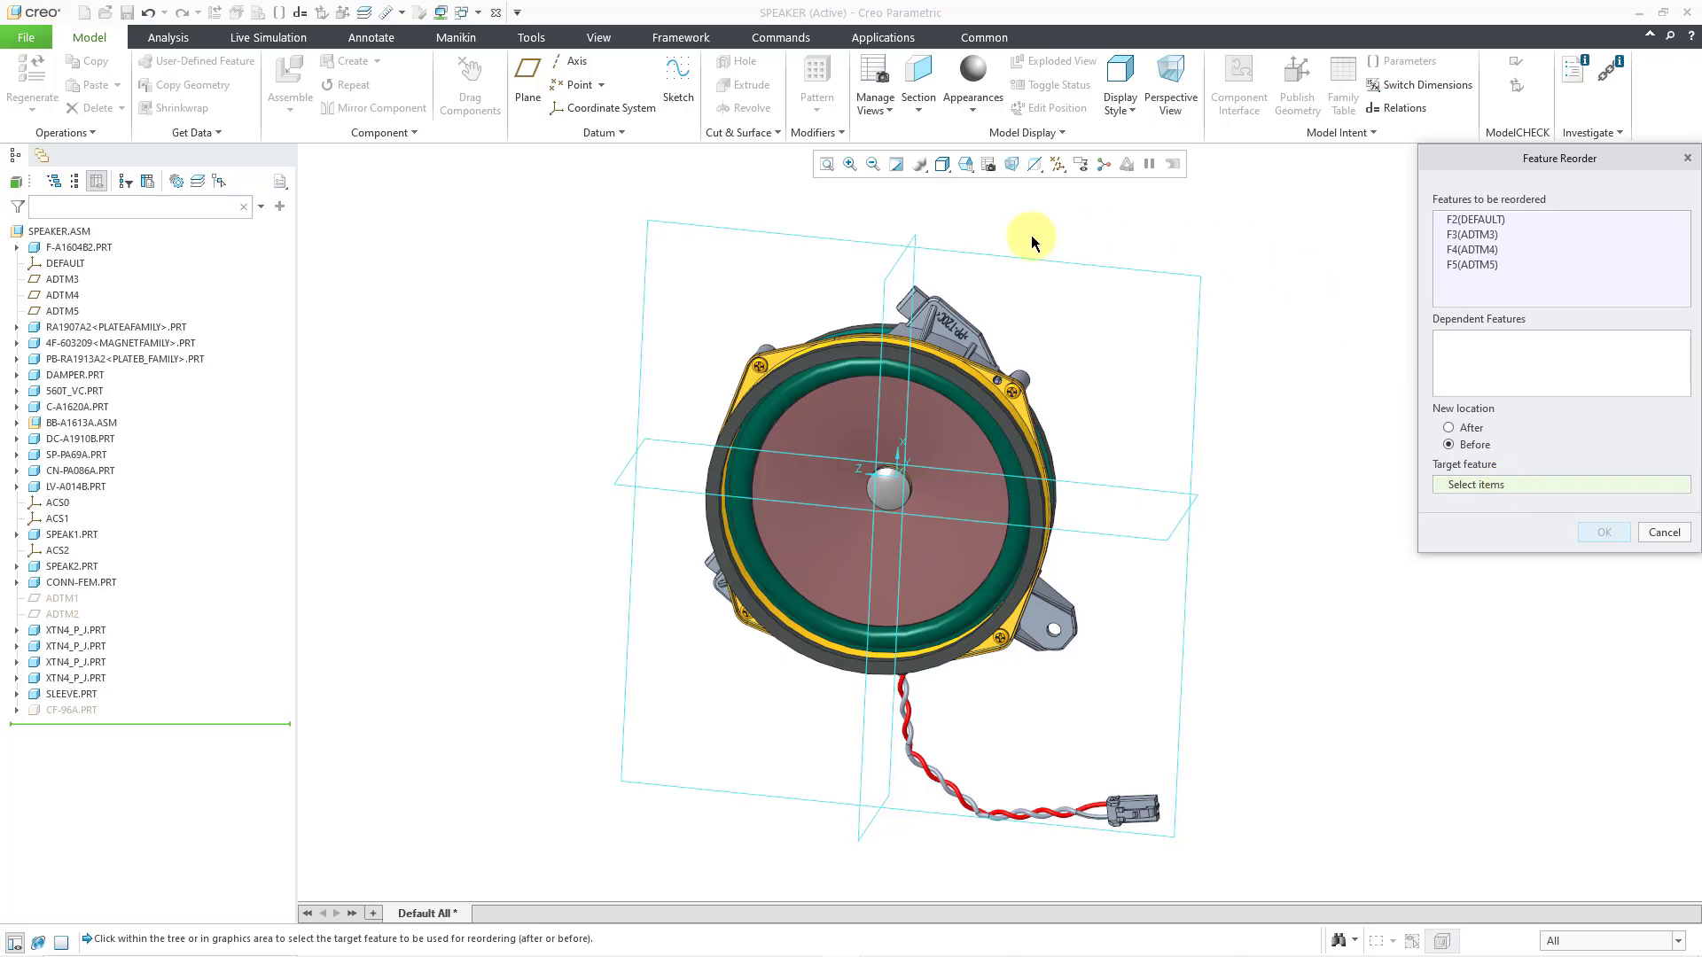
{"action": "left_click", "coordinate": [87, 246]}
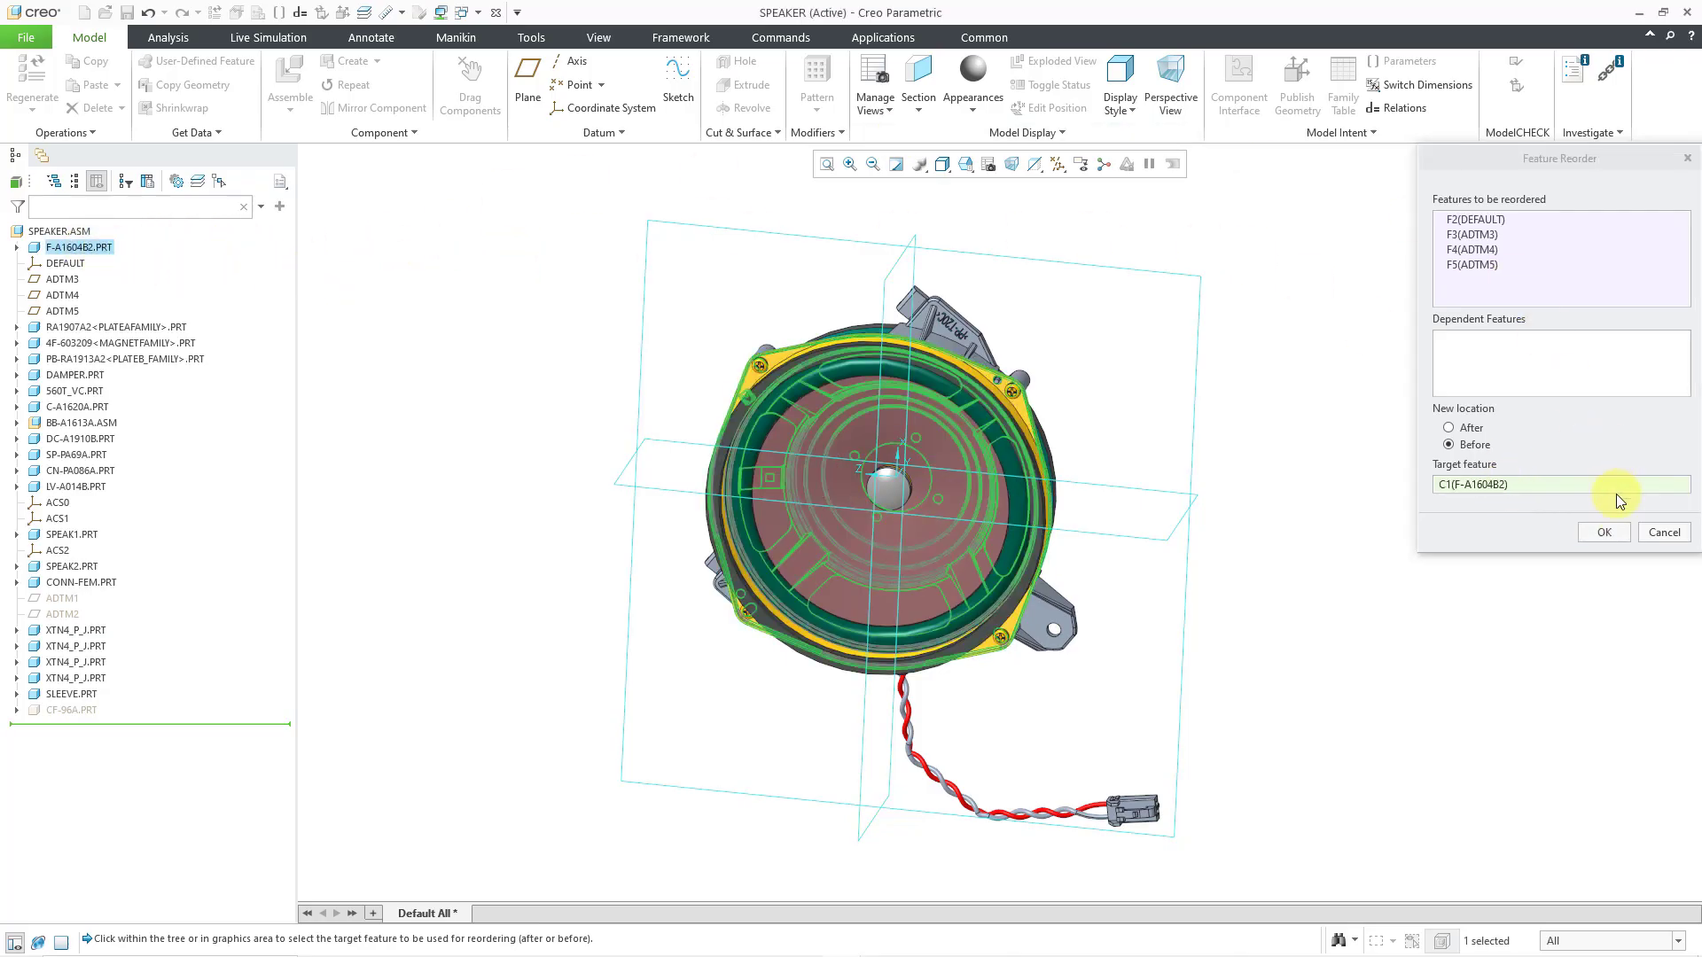
{"action": "left_click", "coordinate": [1606, 532]}
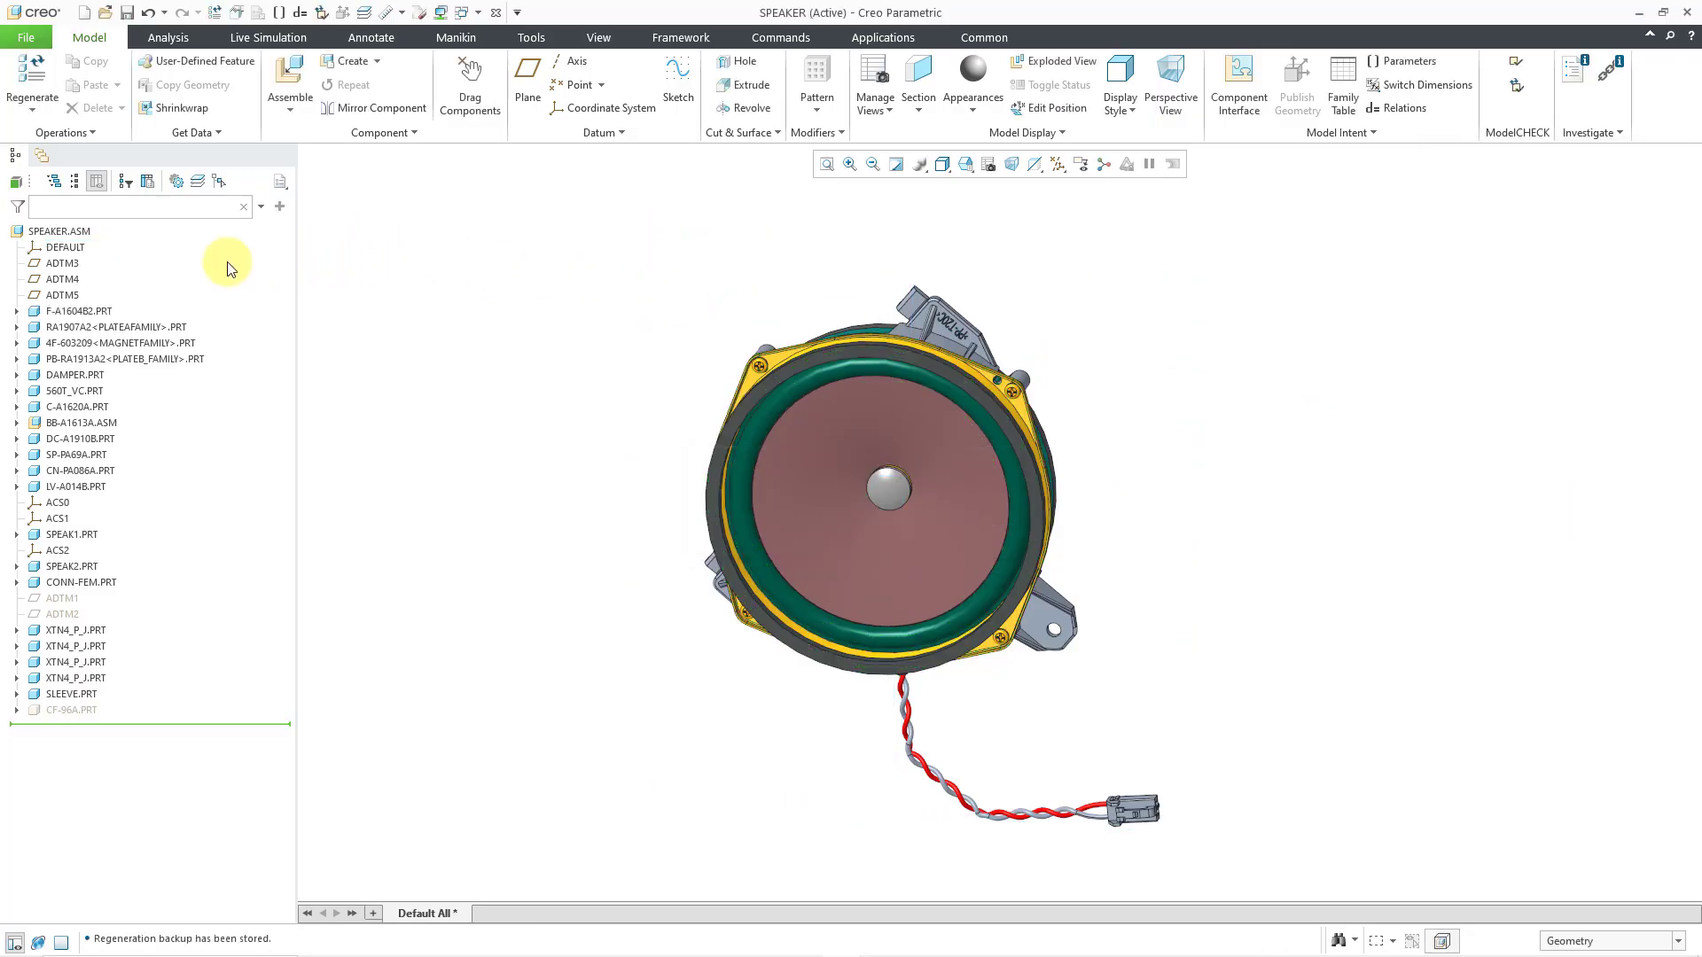
Rename datum plane ADTM3 to TOP.
{"action": "left_click", "coordinate": [61, 263]}
{"action": "left_click", "coordinate": [80, 263]}
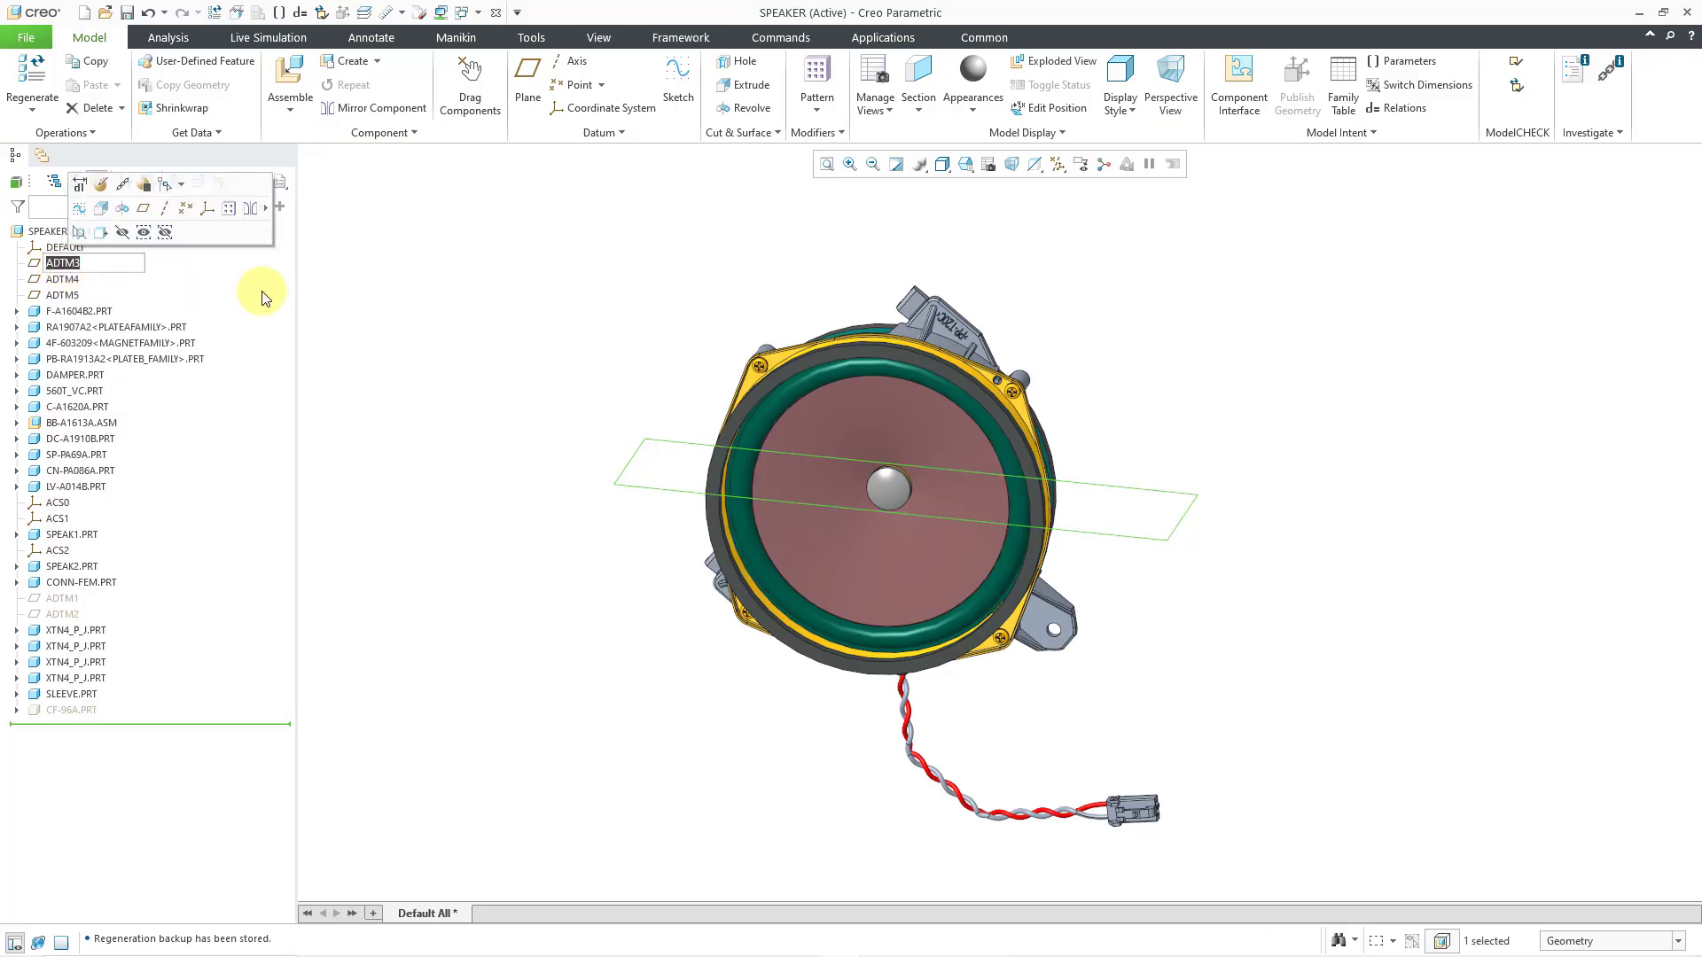
{"action": "type", "text": "top"}
{"action": "key", "text": "Return"}
{"action": "left_click", "coordinate": [369, 292]}
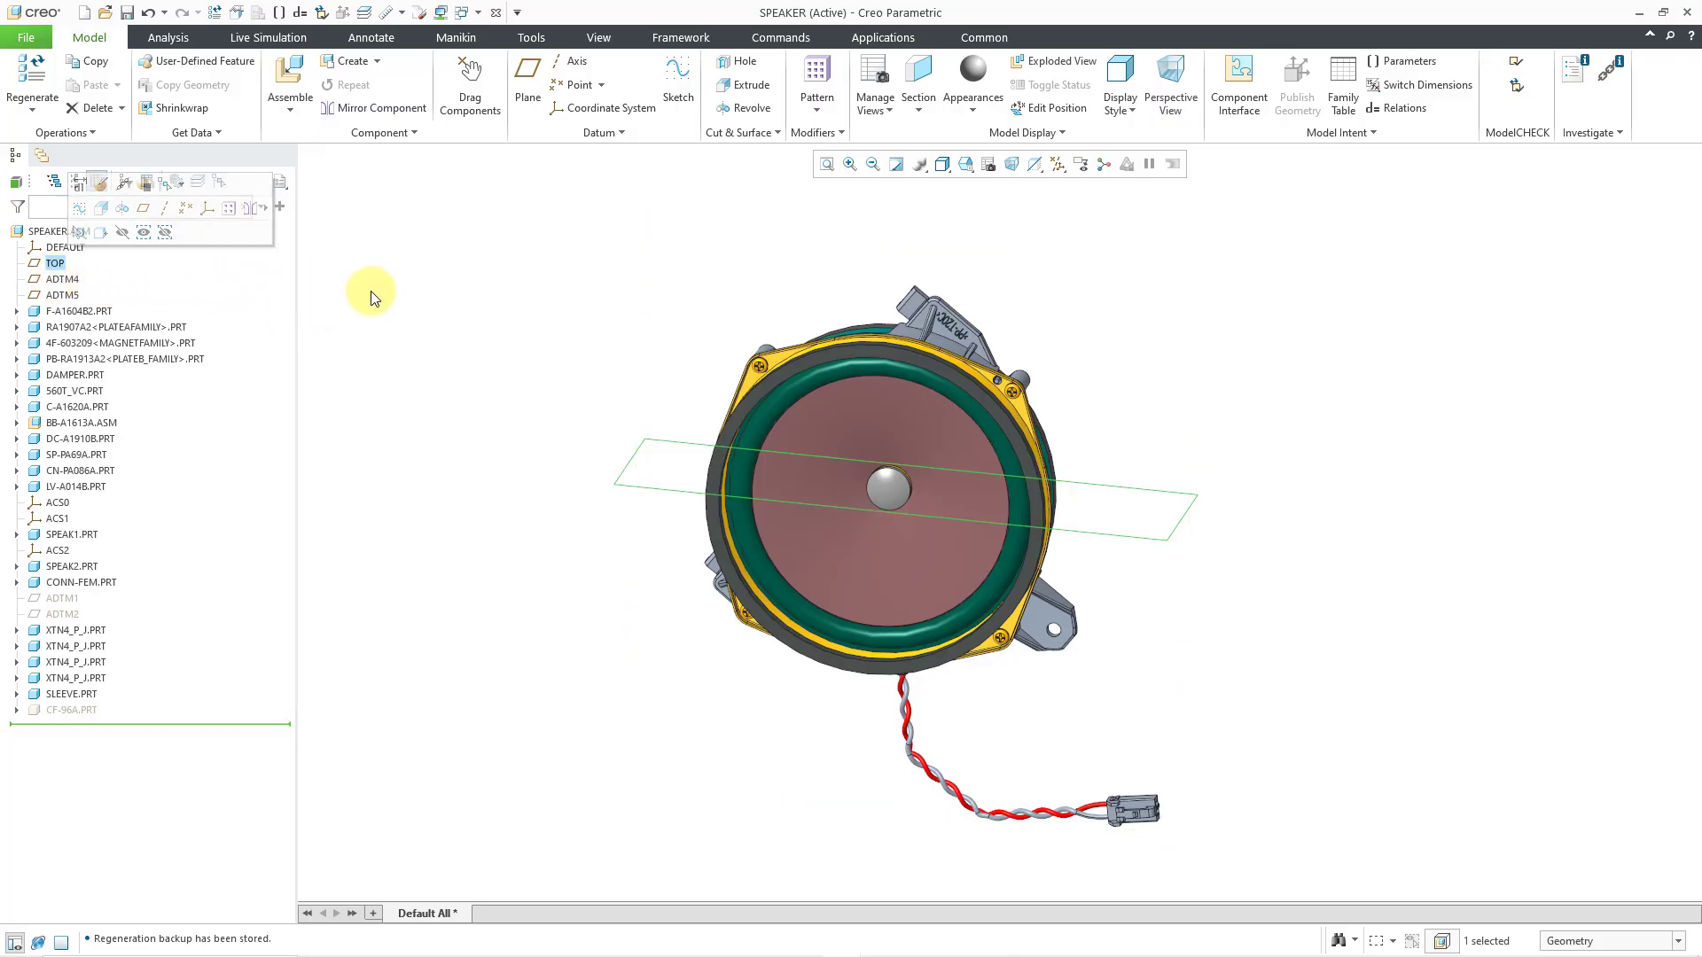
Rename datum plane ADTM4 to FRONT.
{"action": "left_click", "coordinate": [62, 280]}
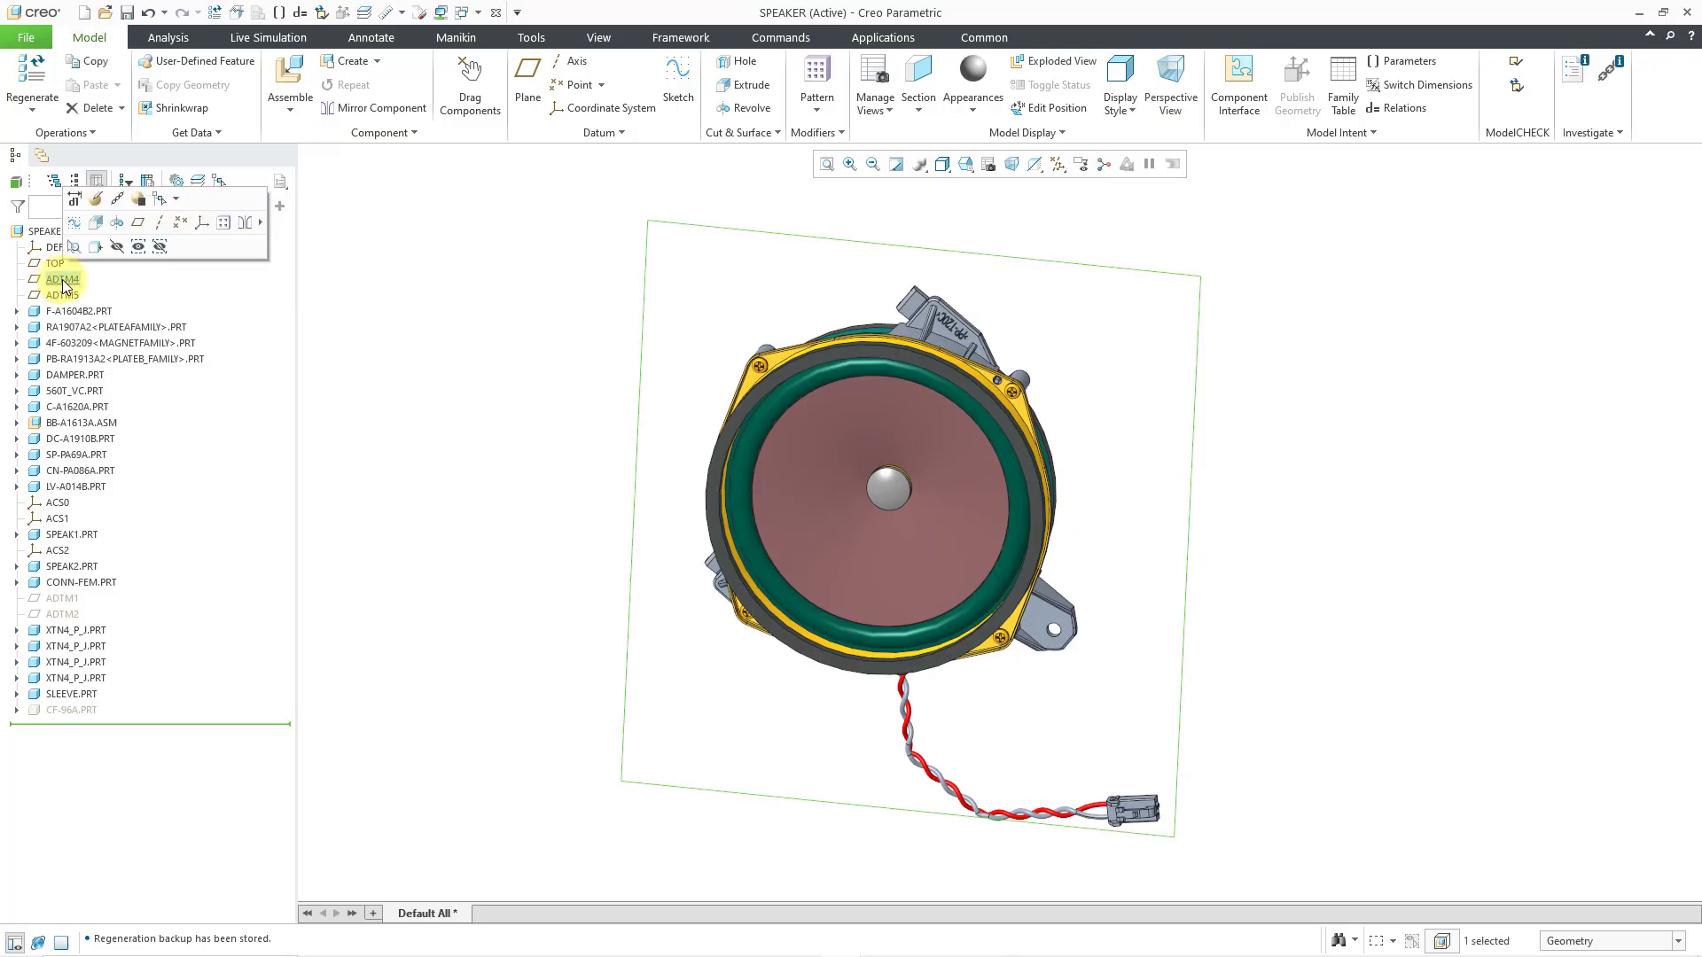
{"action": "left_click", "coordinate": [64, 280]}
{"action": "type", "text": "FRONT"}
{"action": "key", "text": "Return"}
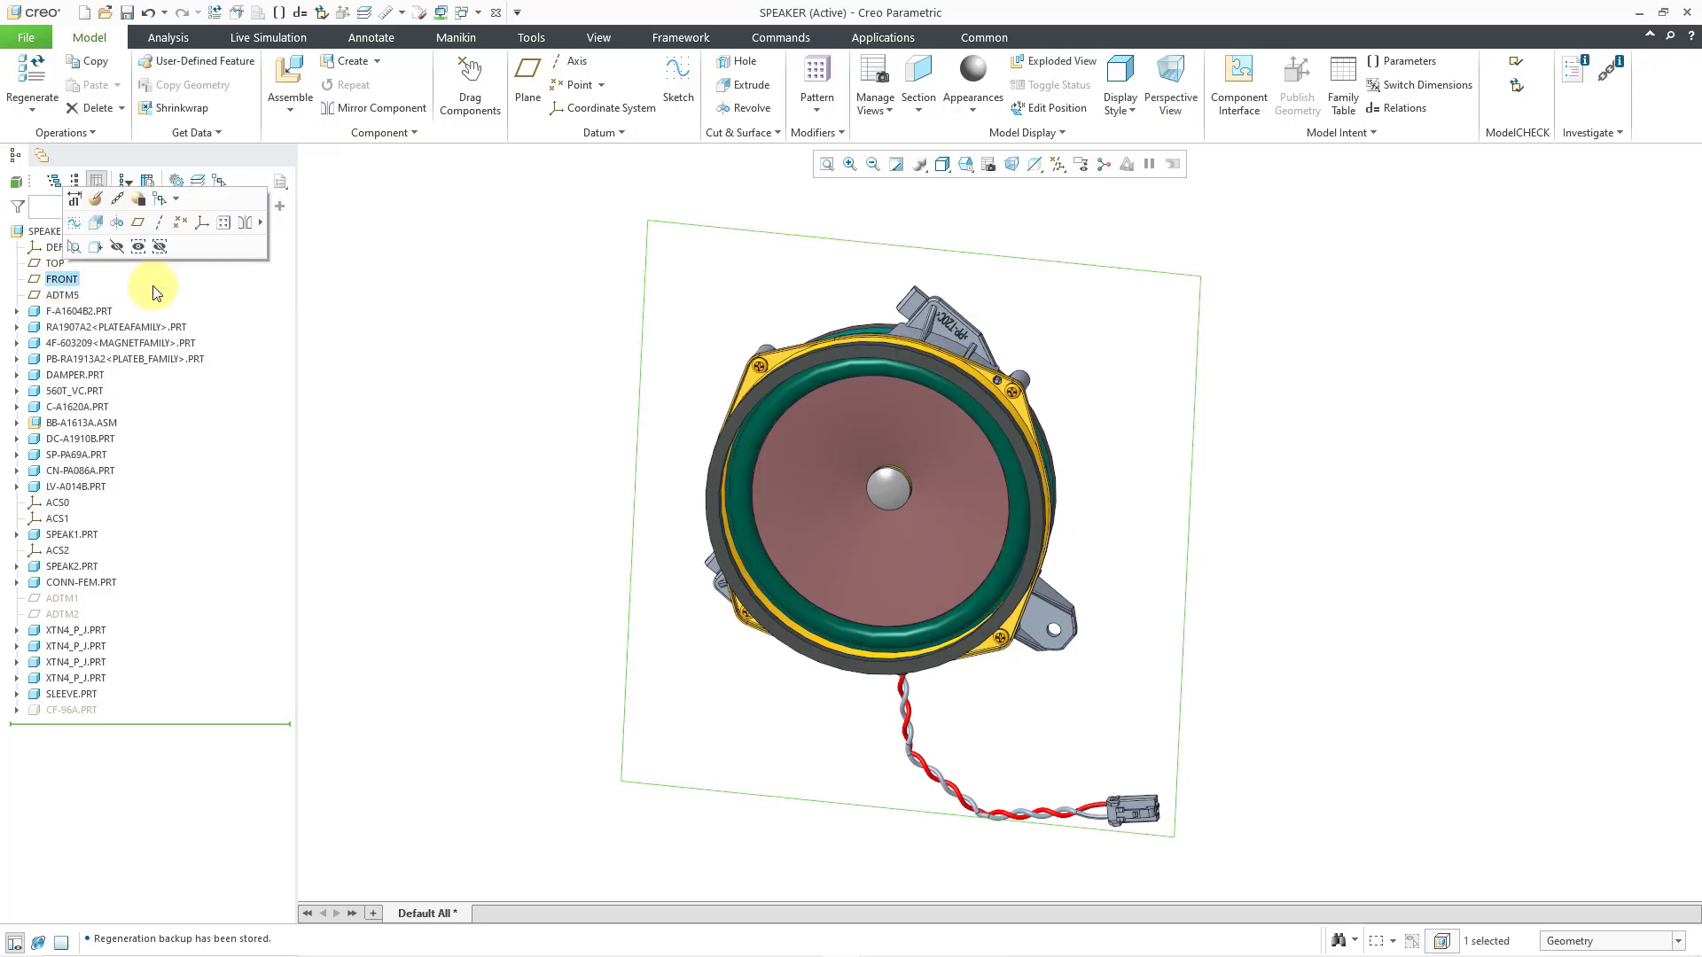
Rename datum plane ADTM5 to RIGHT.
{"action": "left_click", "coordinate": [64, 296]}
{"action": "left_click", "coordinate": [63, 296]}
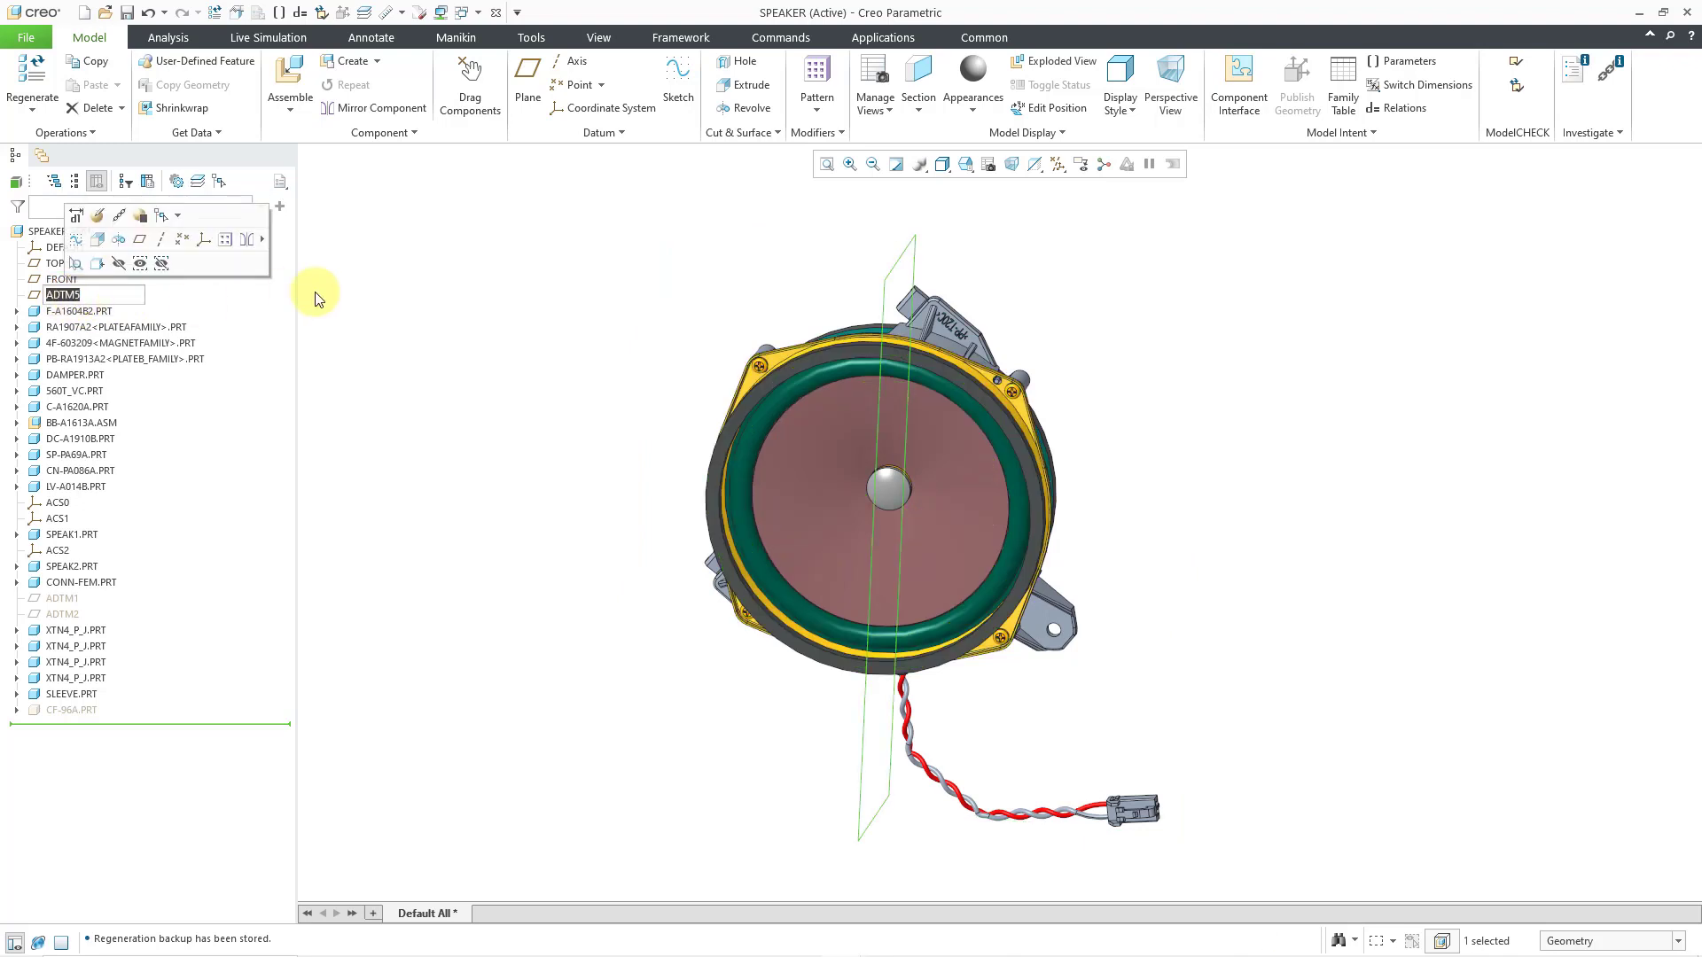
{"action": "type", "text": "RIGHT"}
{"action": "key", "text": "Return"}
{"action": "left_click", "coordinate": [340, 292]}
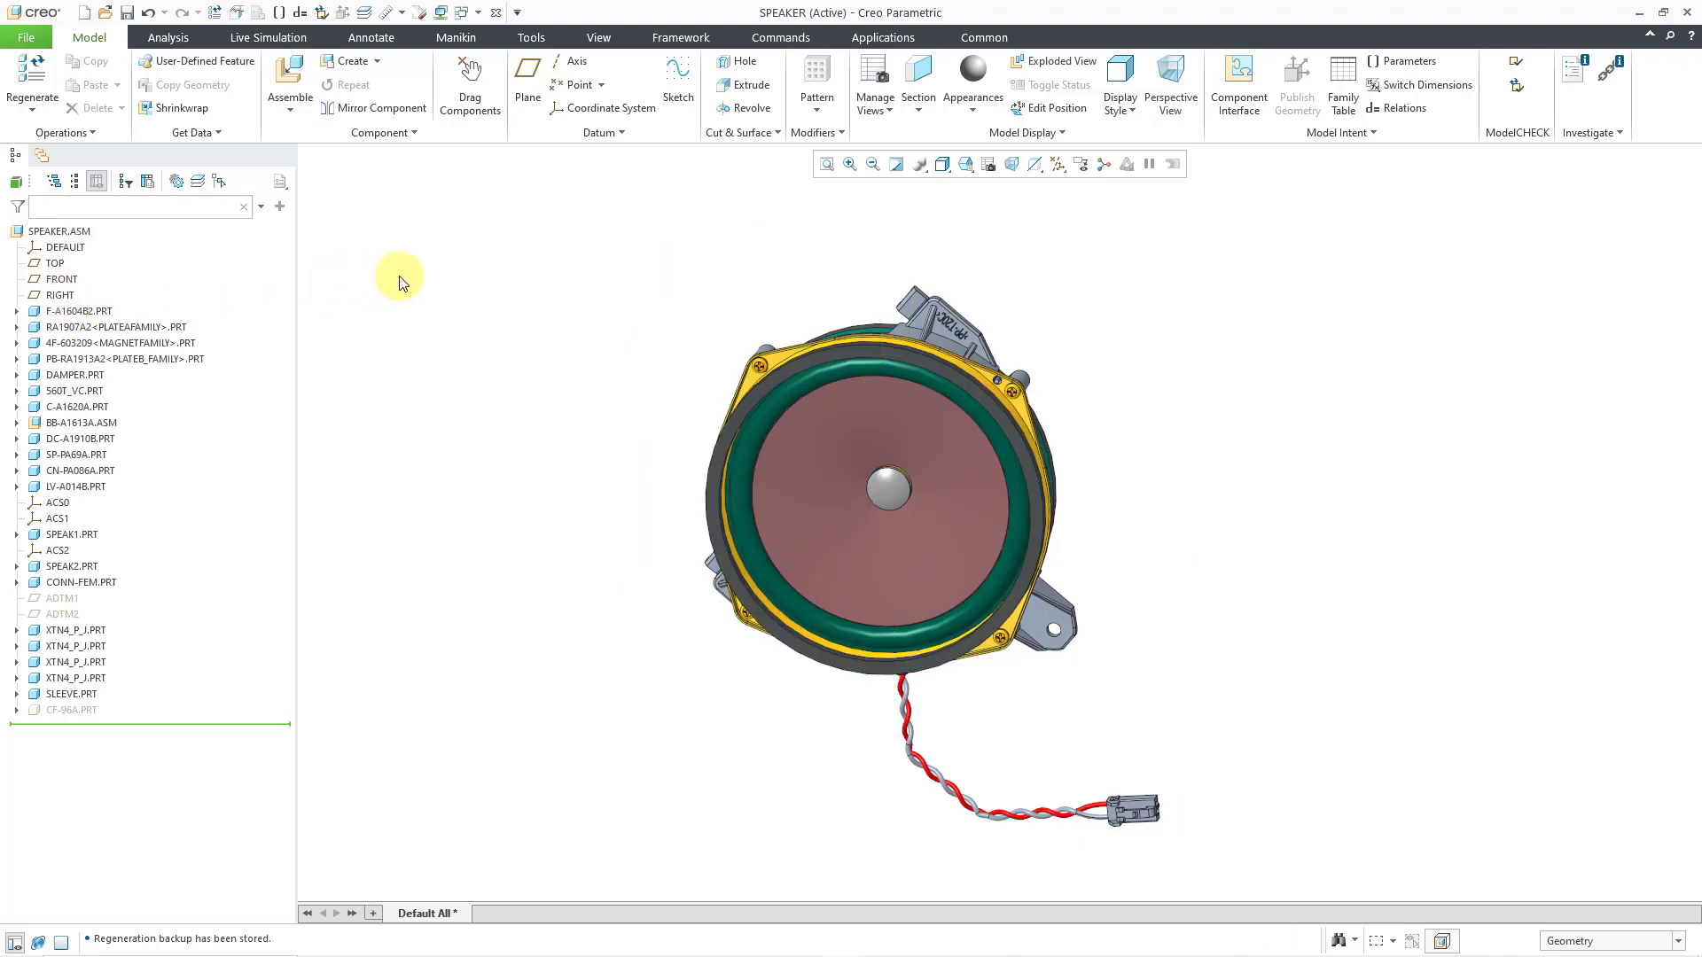
{"action": "left_click", "coordinate": [592, 134]}
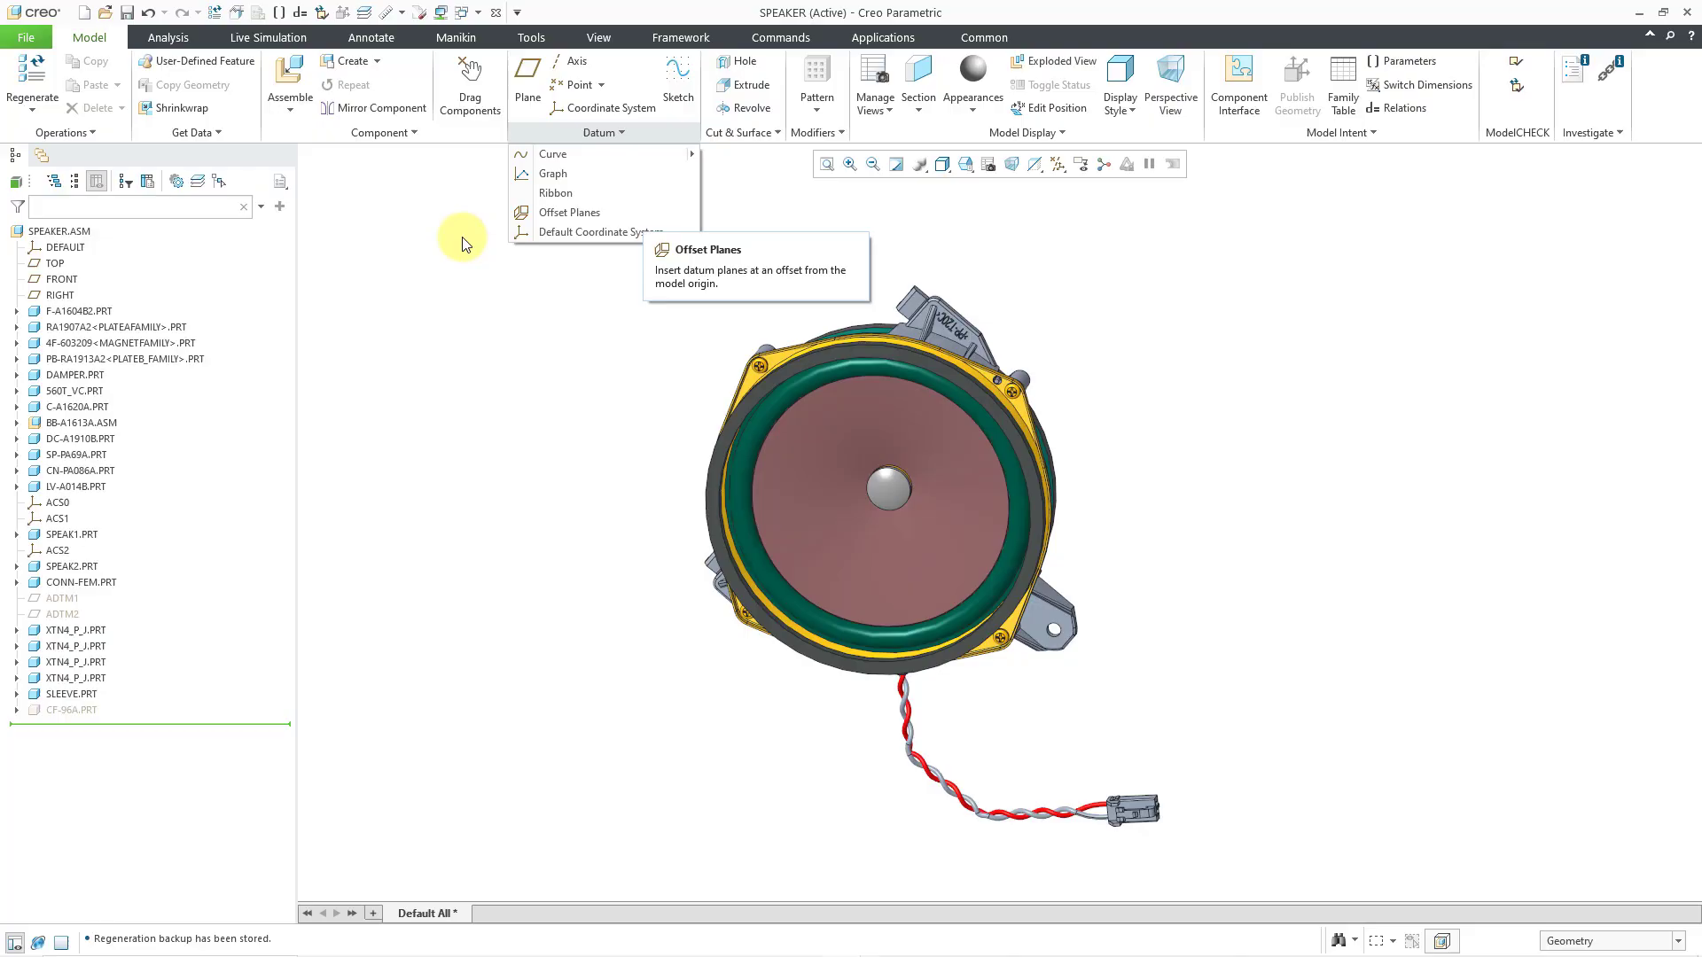
Switch to the C_H6.PRT window from the Windows list.
{"action": "left_click", "coordinate": [480, 12]}
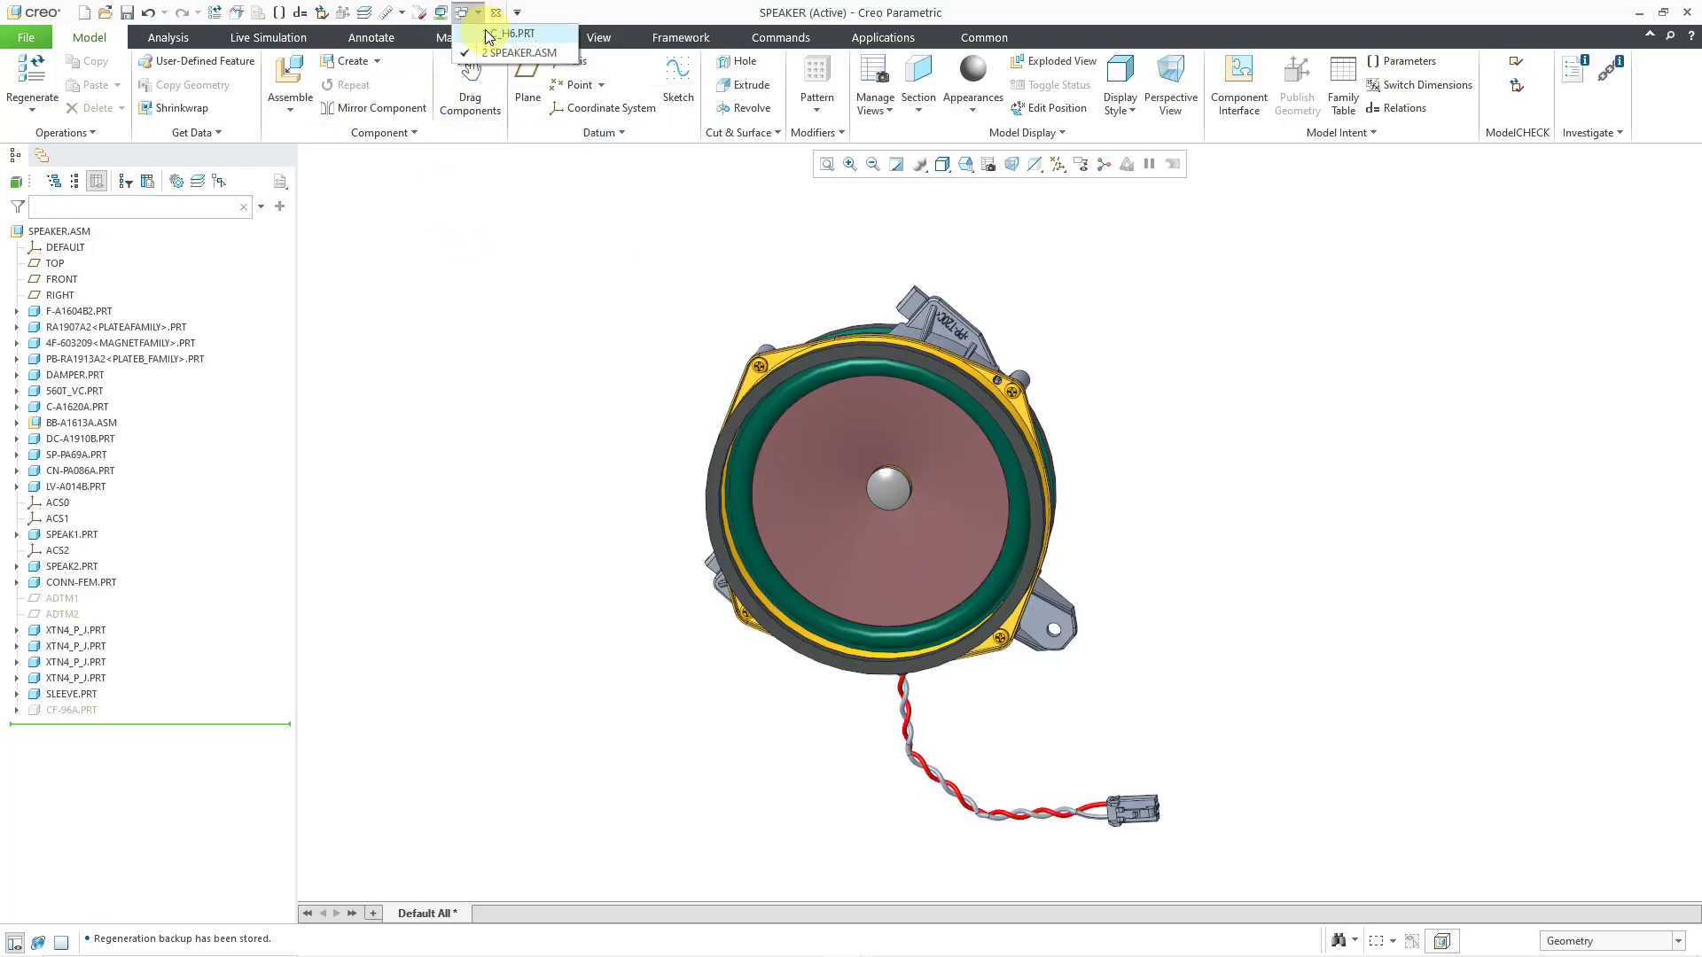
{"action": "left_click", "coordinate": [500, 50]}
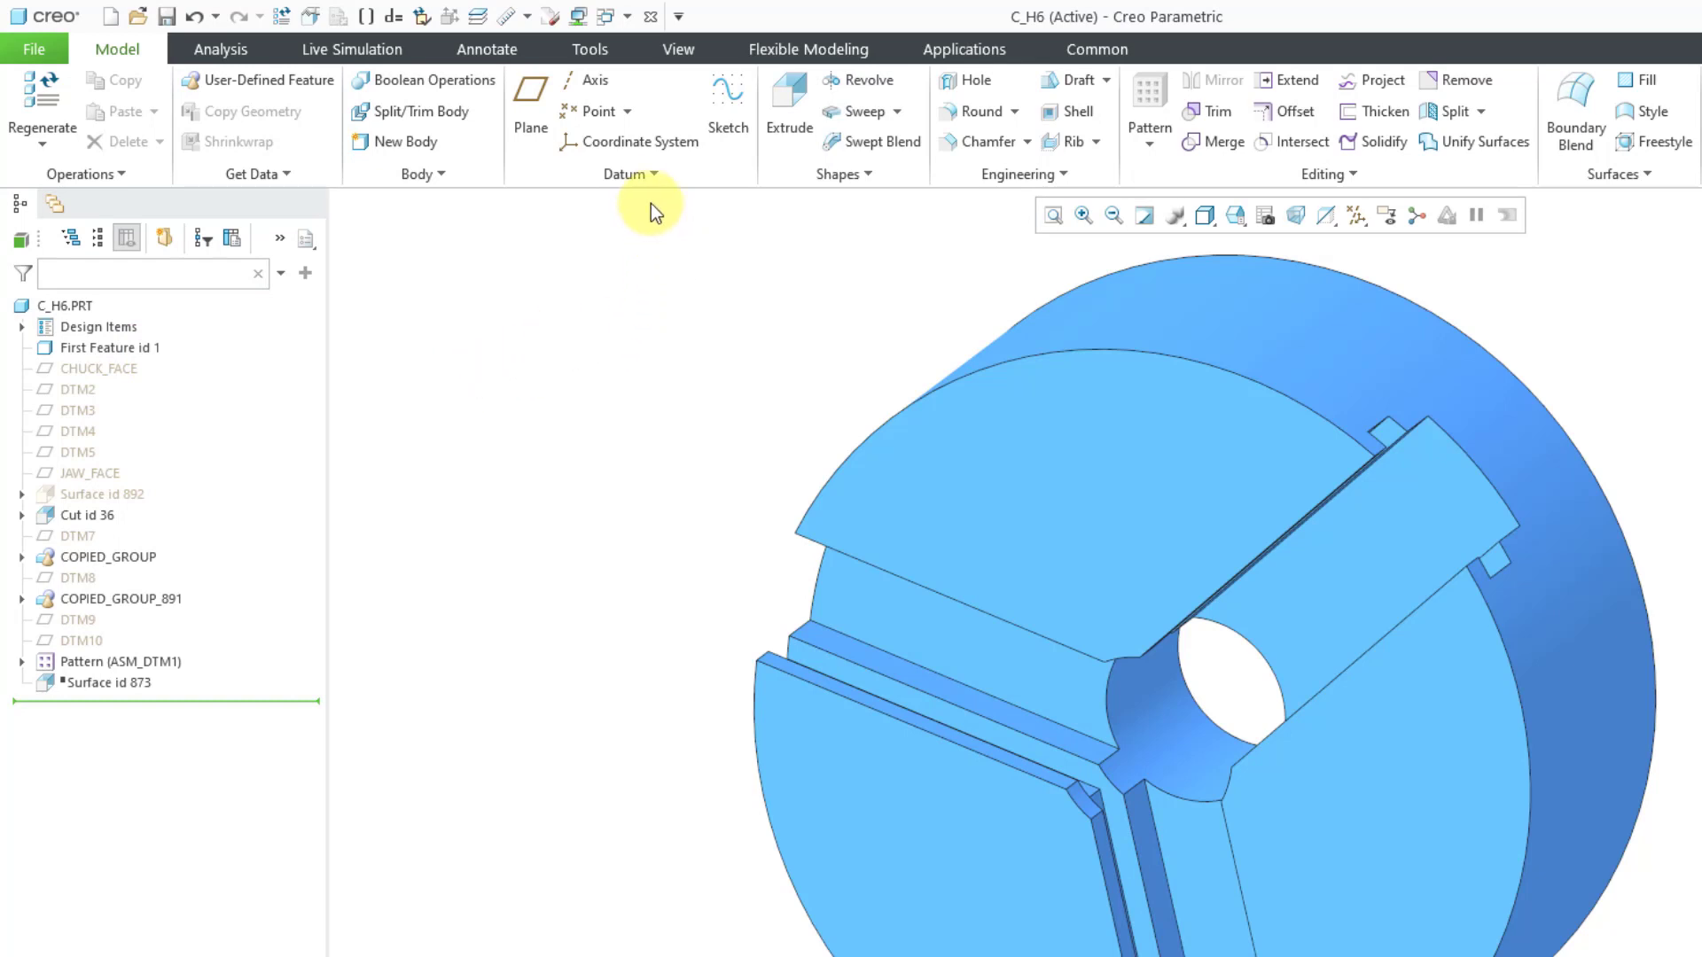
Add offset planes DTM11–DTM13 with a DEFAULT coordinate system at zero offsets.
{"action": "left_click", "coordinate": [627, 175]}
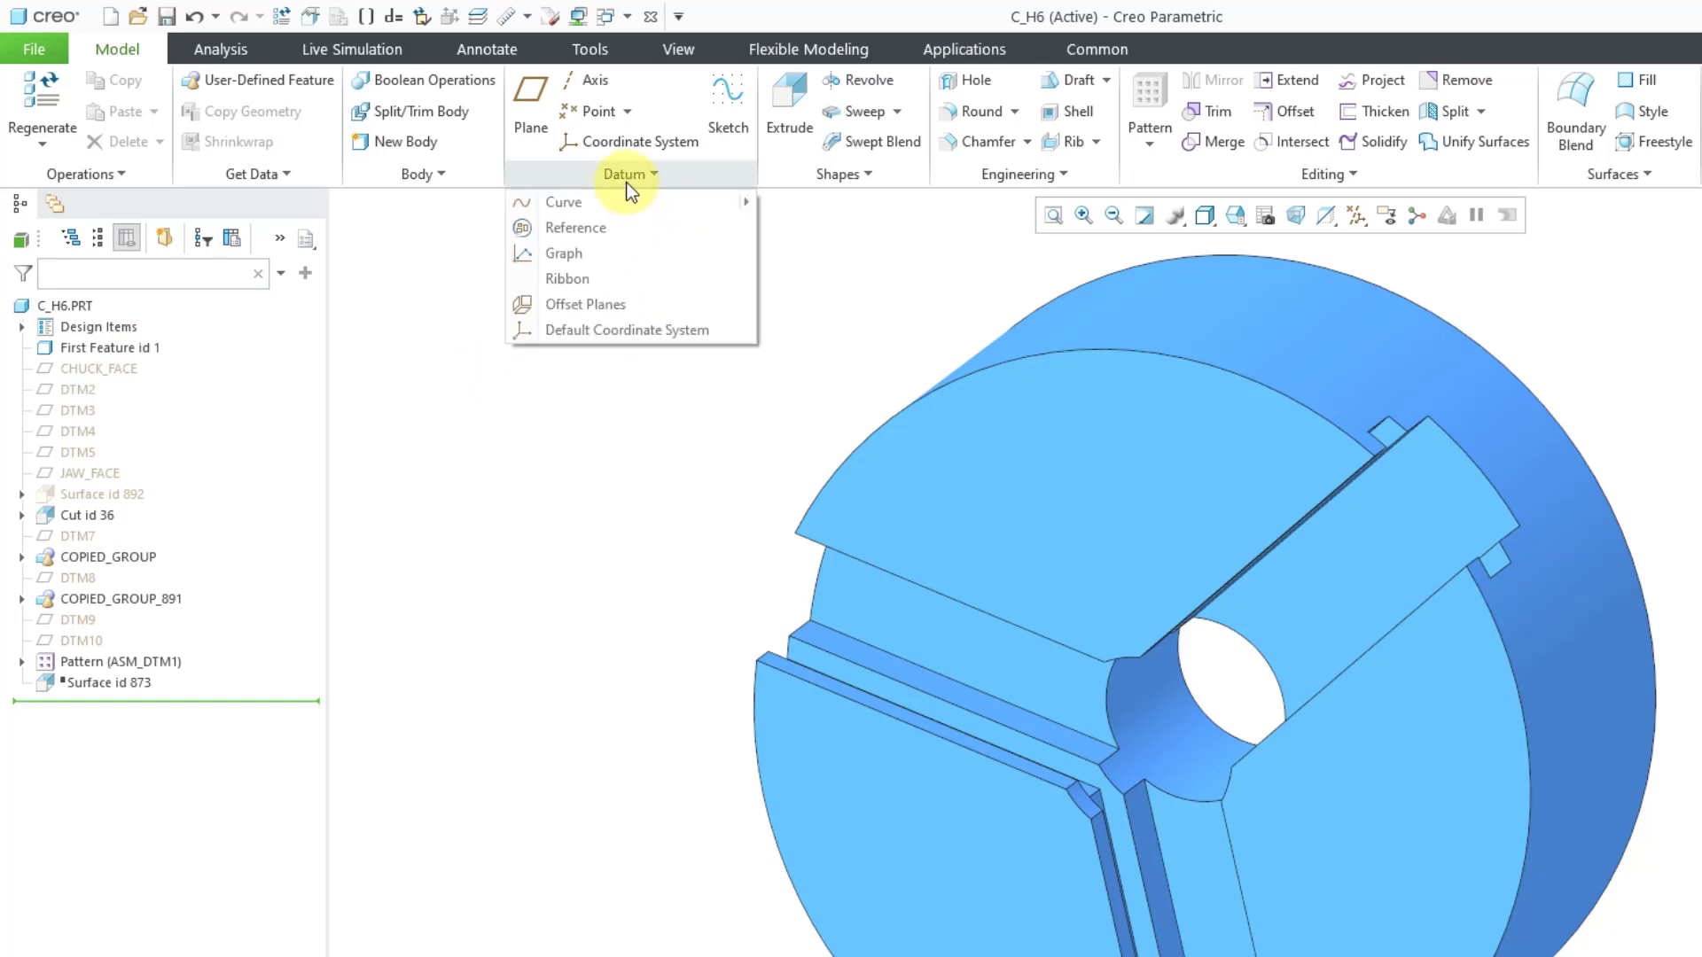
{"action": "left_click", "coordinate": [626, 305]}
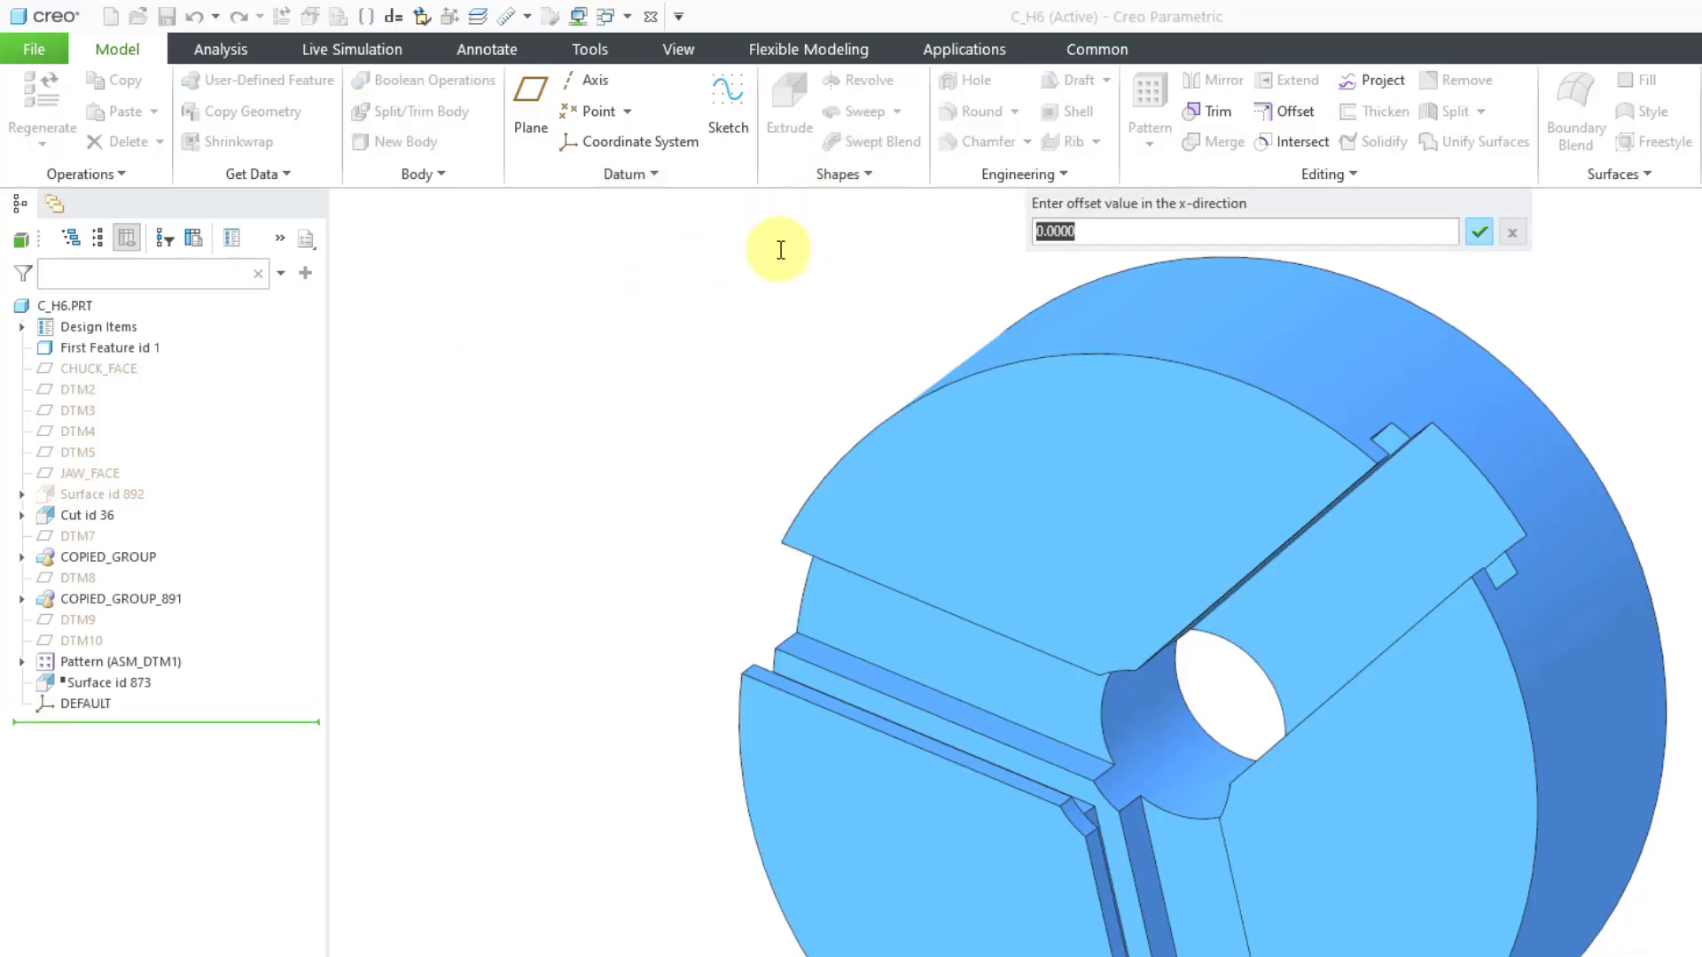
{"action": "key", "text": "Return"}
{"action": "key", "text": "Return"}
{"action": "key", "text": "Return"}
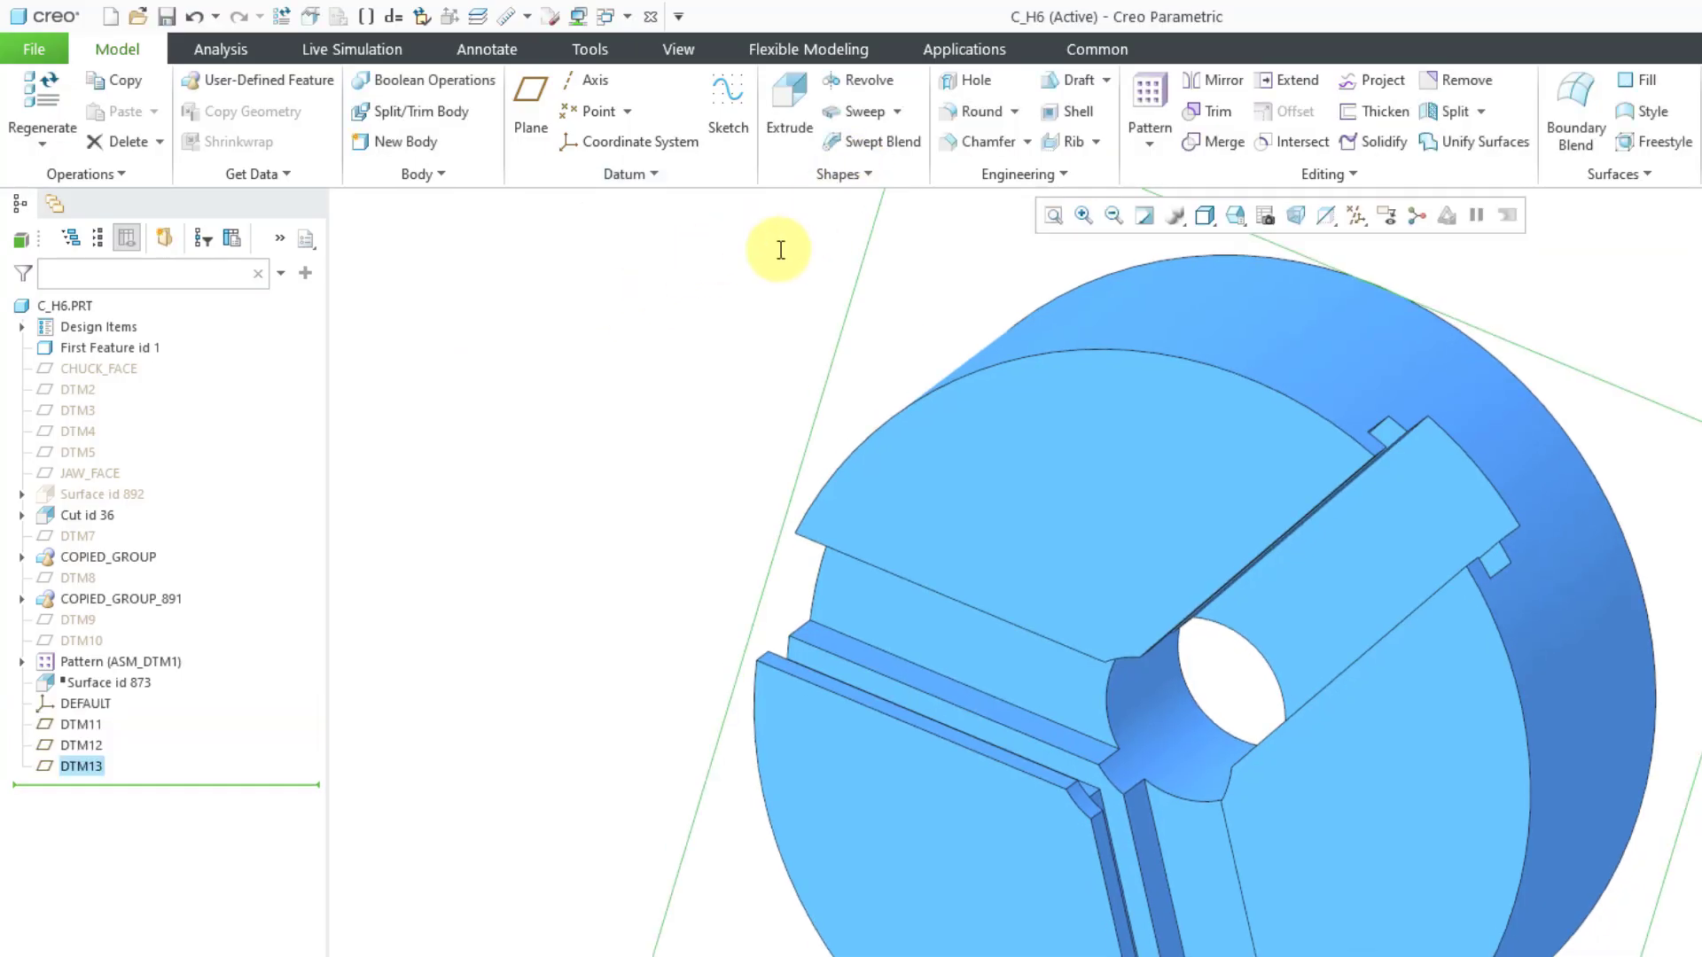
Select DEFAULT through DTM13 and try dragging them up below JAW_FACE.
{"action": "left_click", "coordinate": [806, 298]}
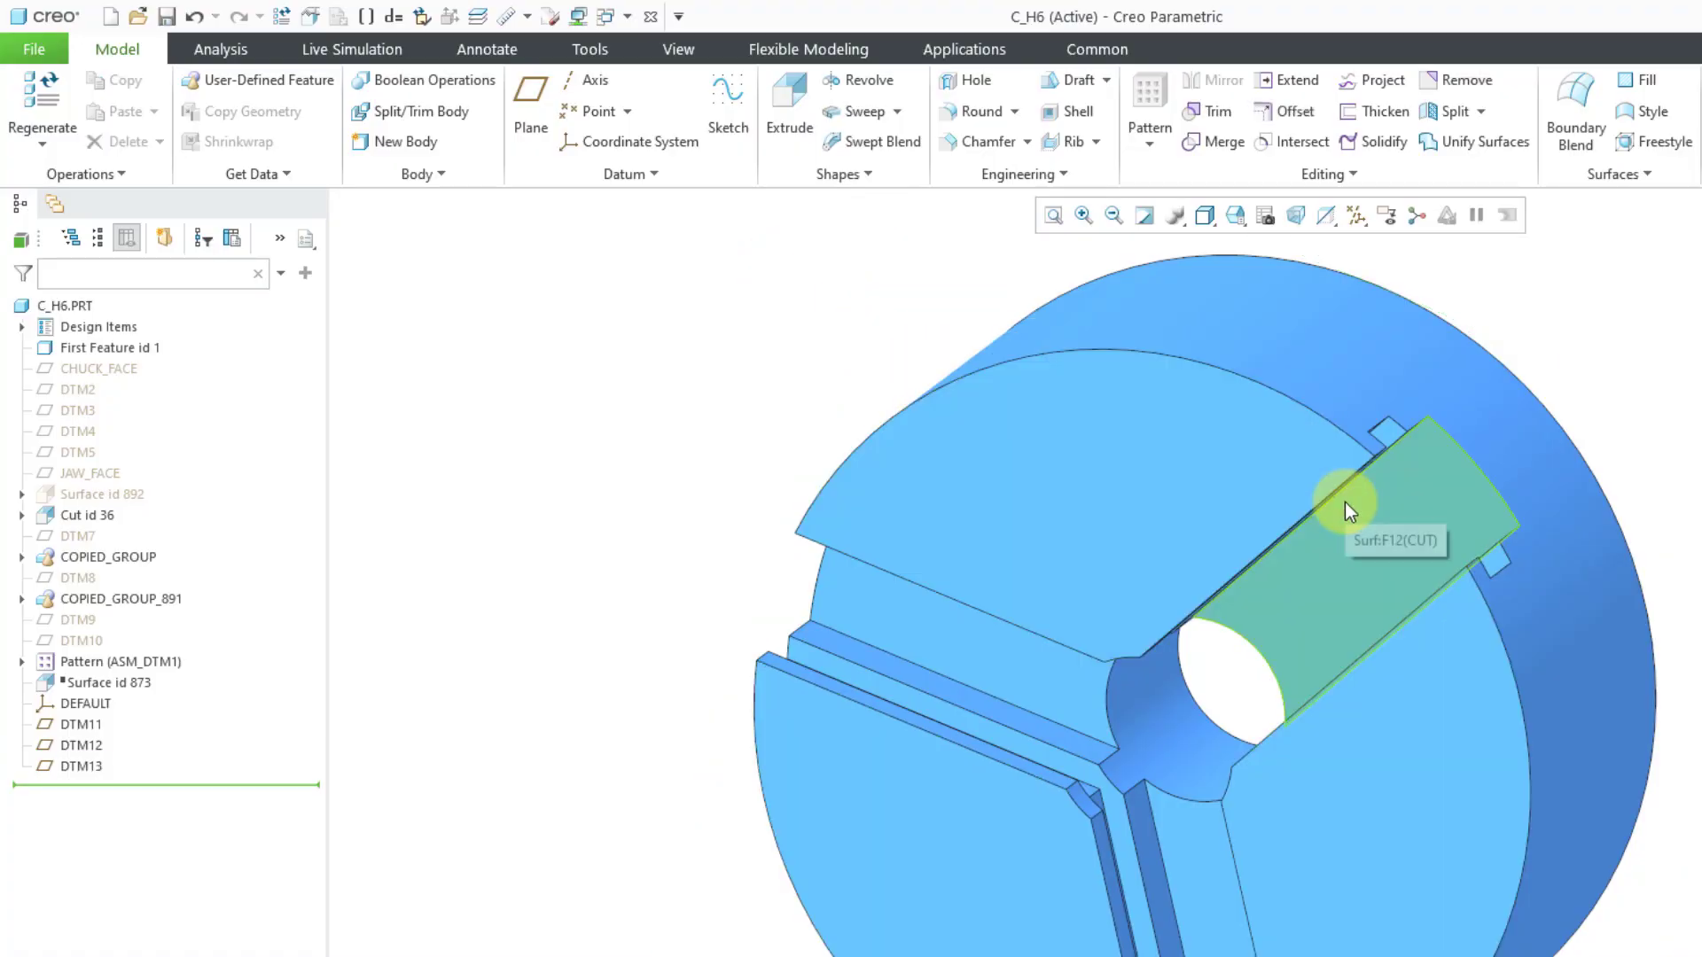
{"action": "scroll", "coordinate": [1344, 502], "scroll_direction": "down", "scroll_amount": 2}
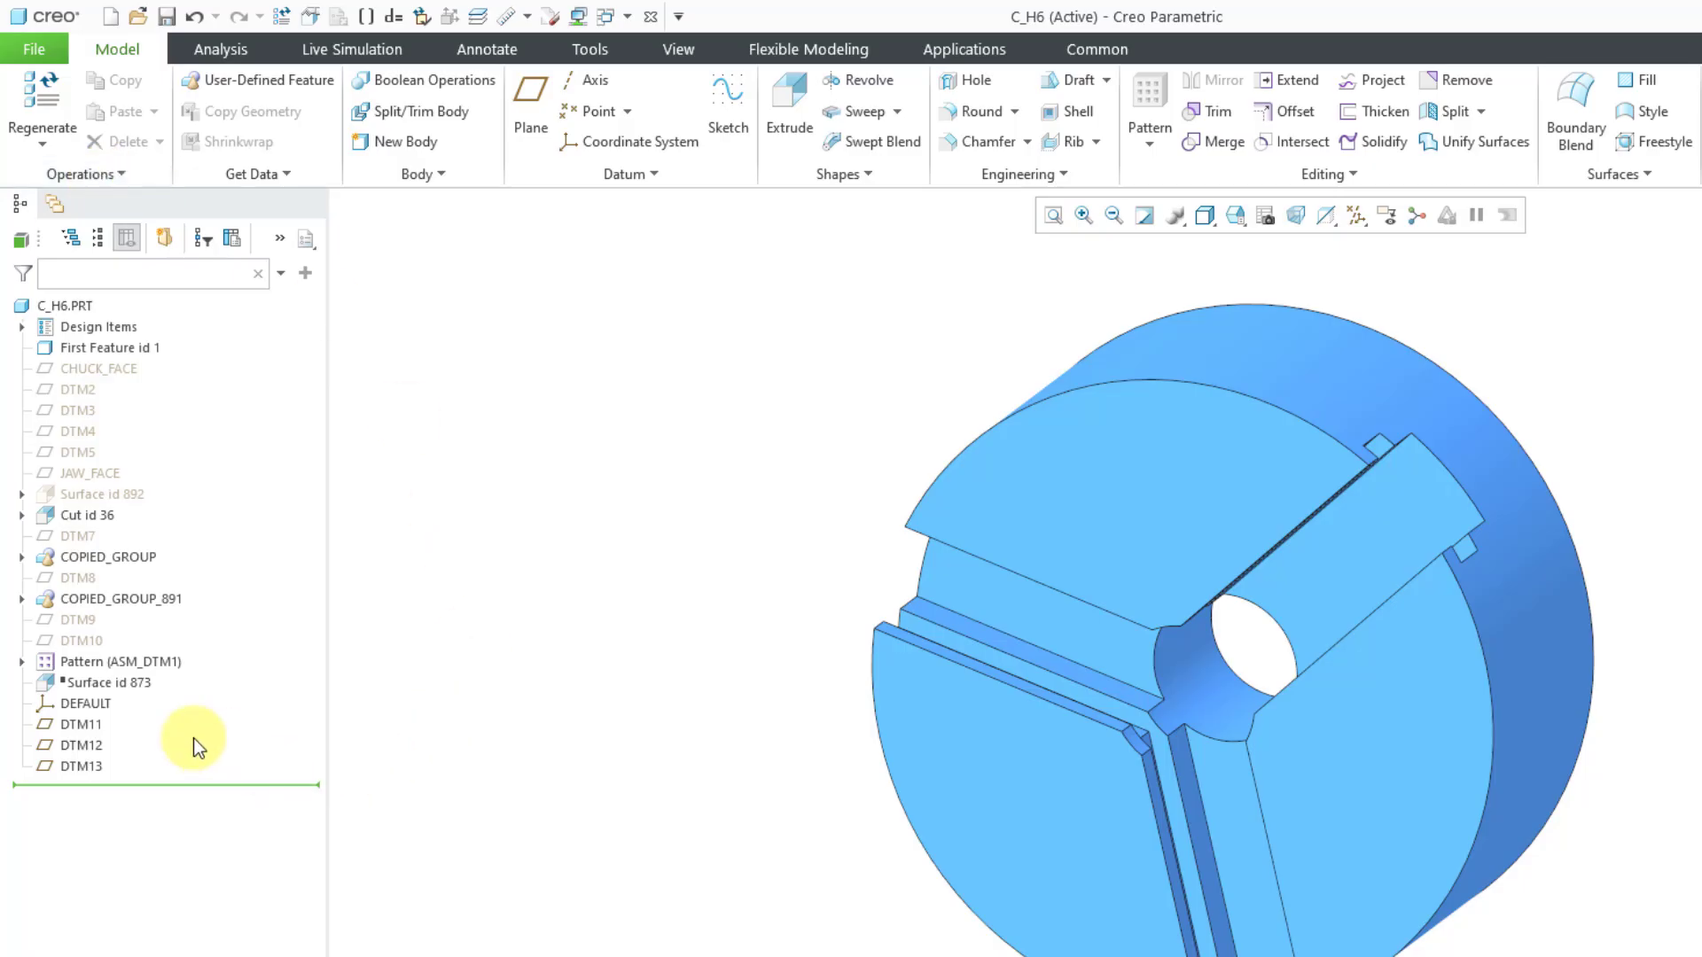
{"action": "left_click", "coordinate": [104, 706]}
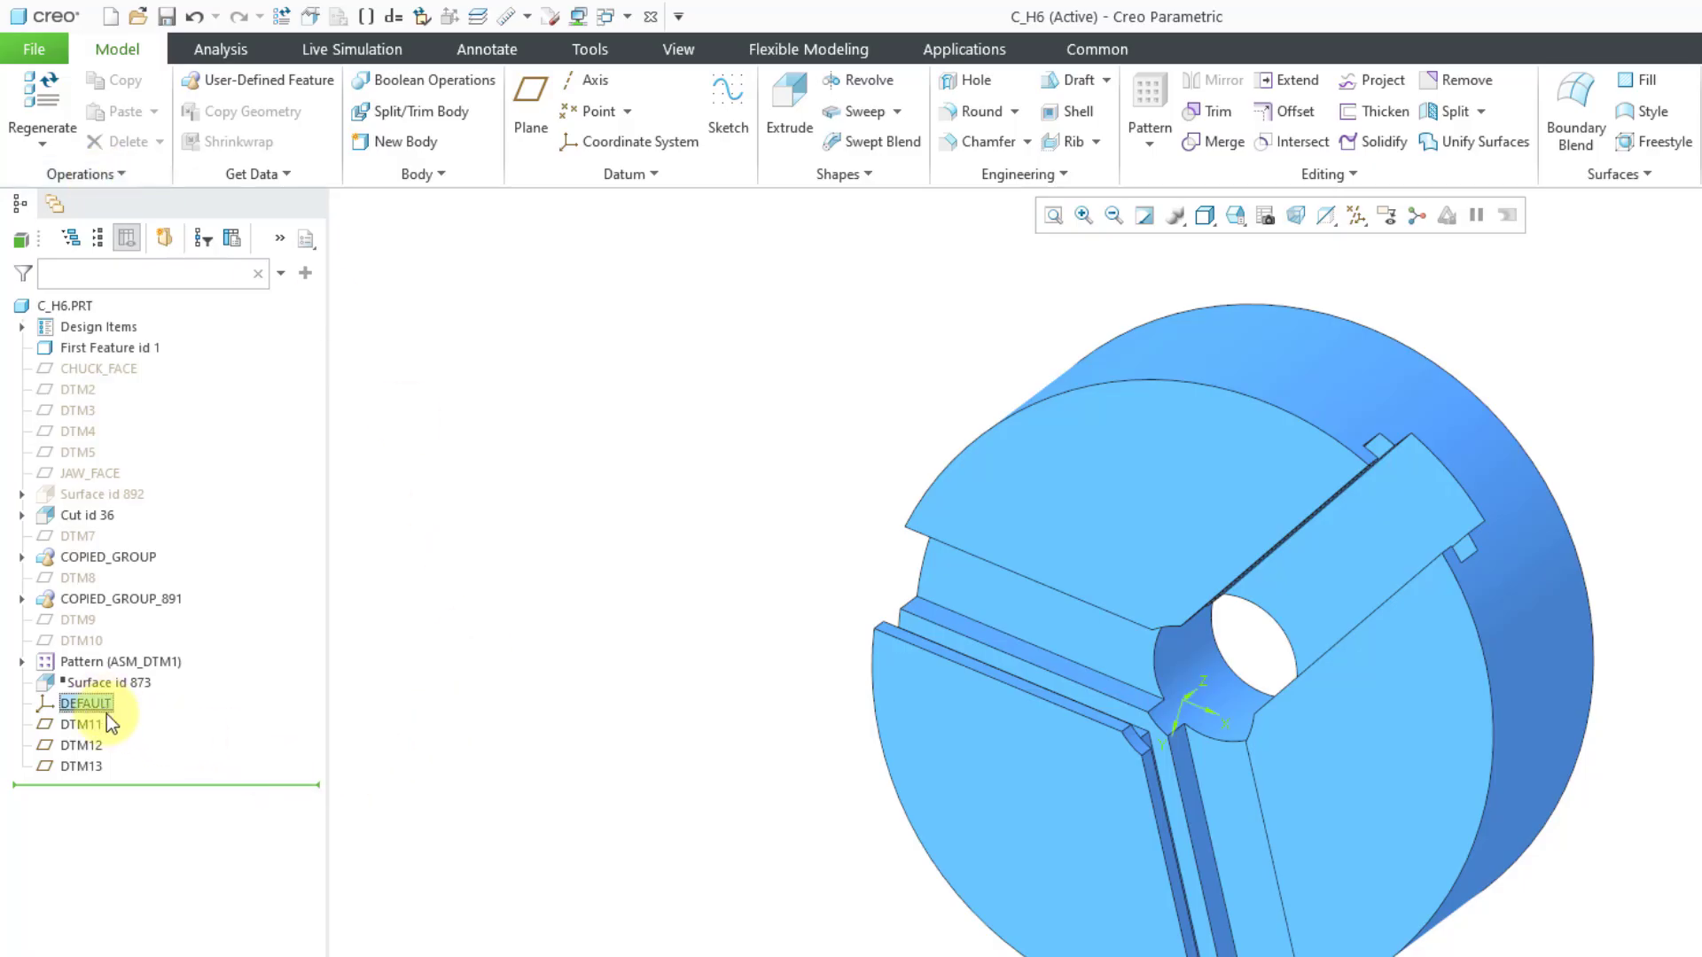
{"action": "left_click", "coordinate": [96, 768], "text": "shift"}
{"action": "left_click_drag", "start_coordinate": [96, 730], "coordinate": [167, 713]}
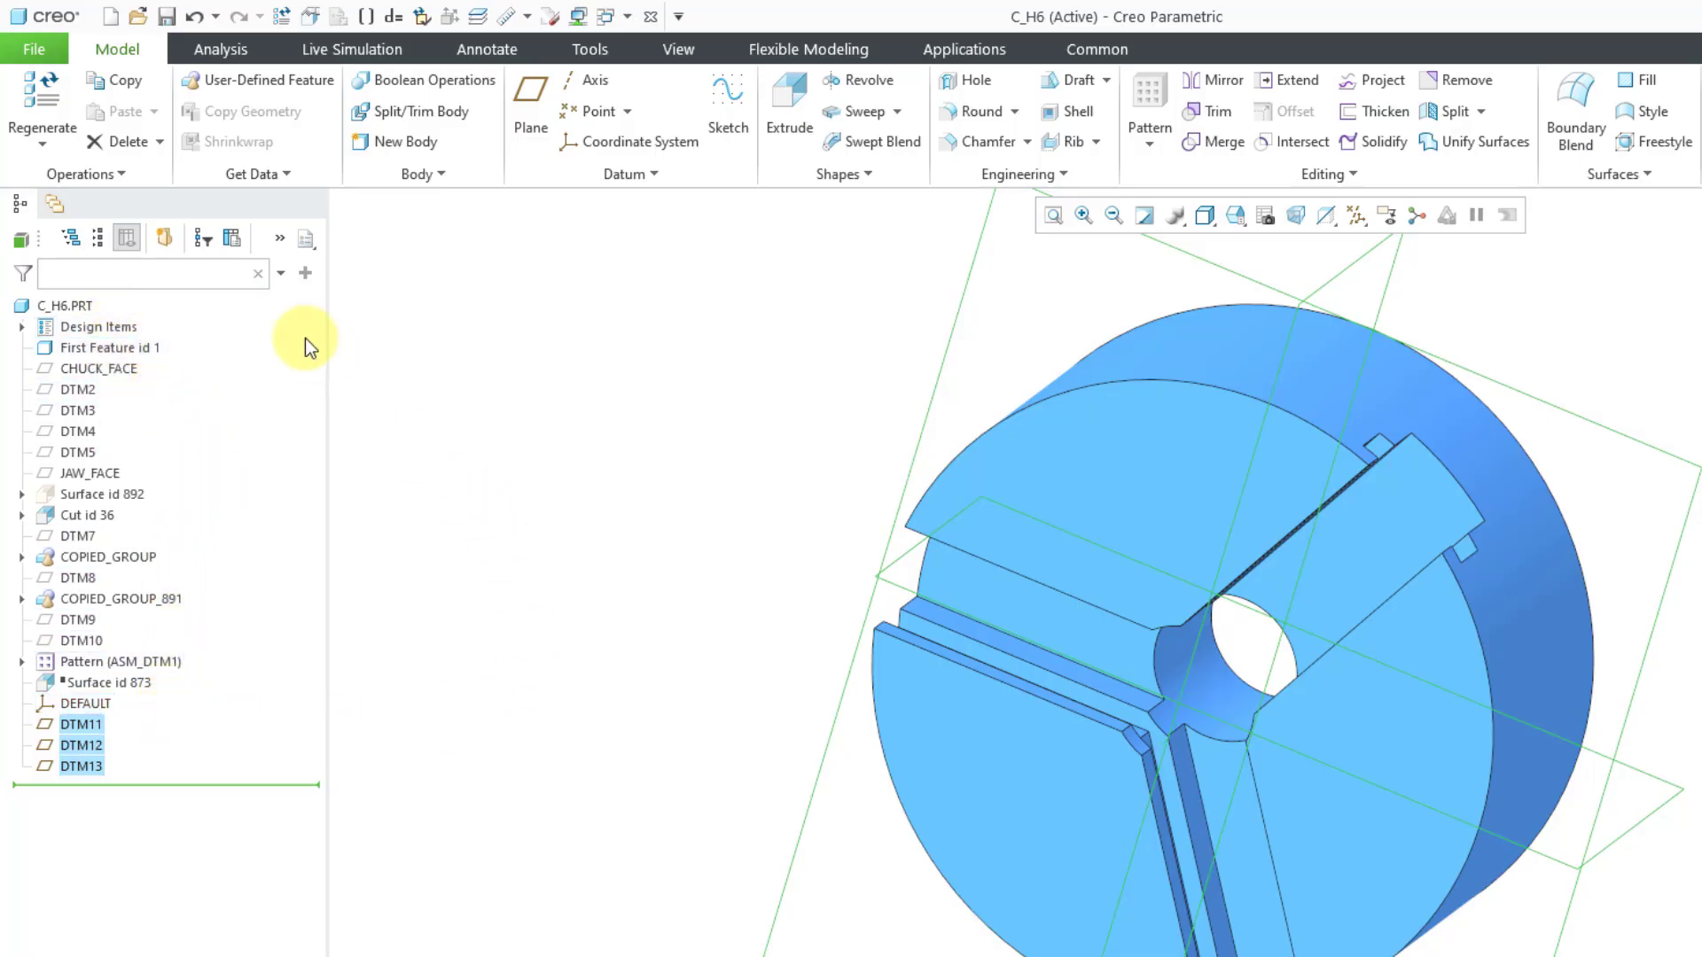
Reorder DEFAULT and DTM11–DTM13 to come Before First Feature id 1.
{"action": "left_click", "coordinate": [103, 177]}
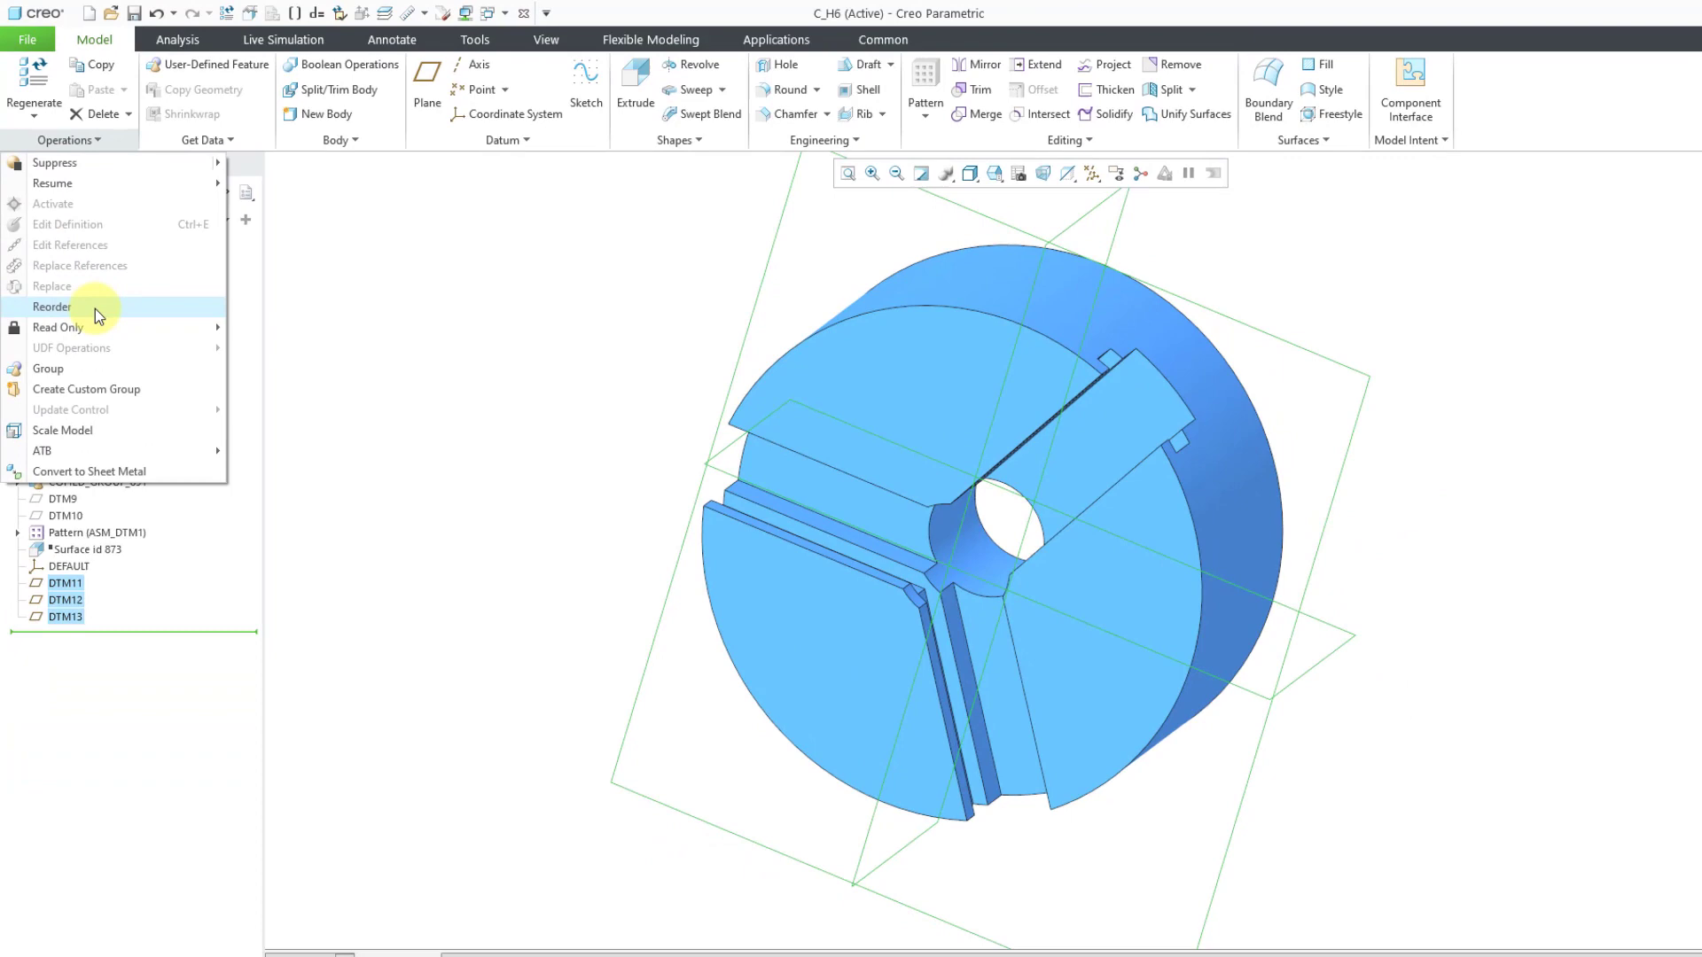
{"action": "left_click", "coordinate": [97, 367]}
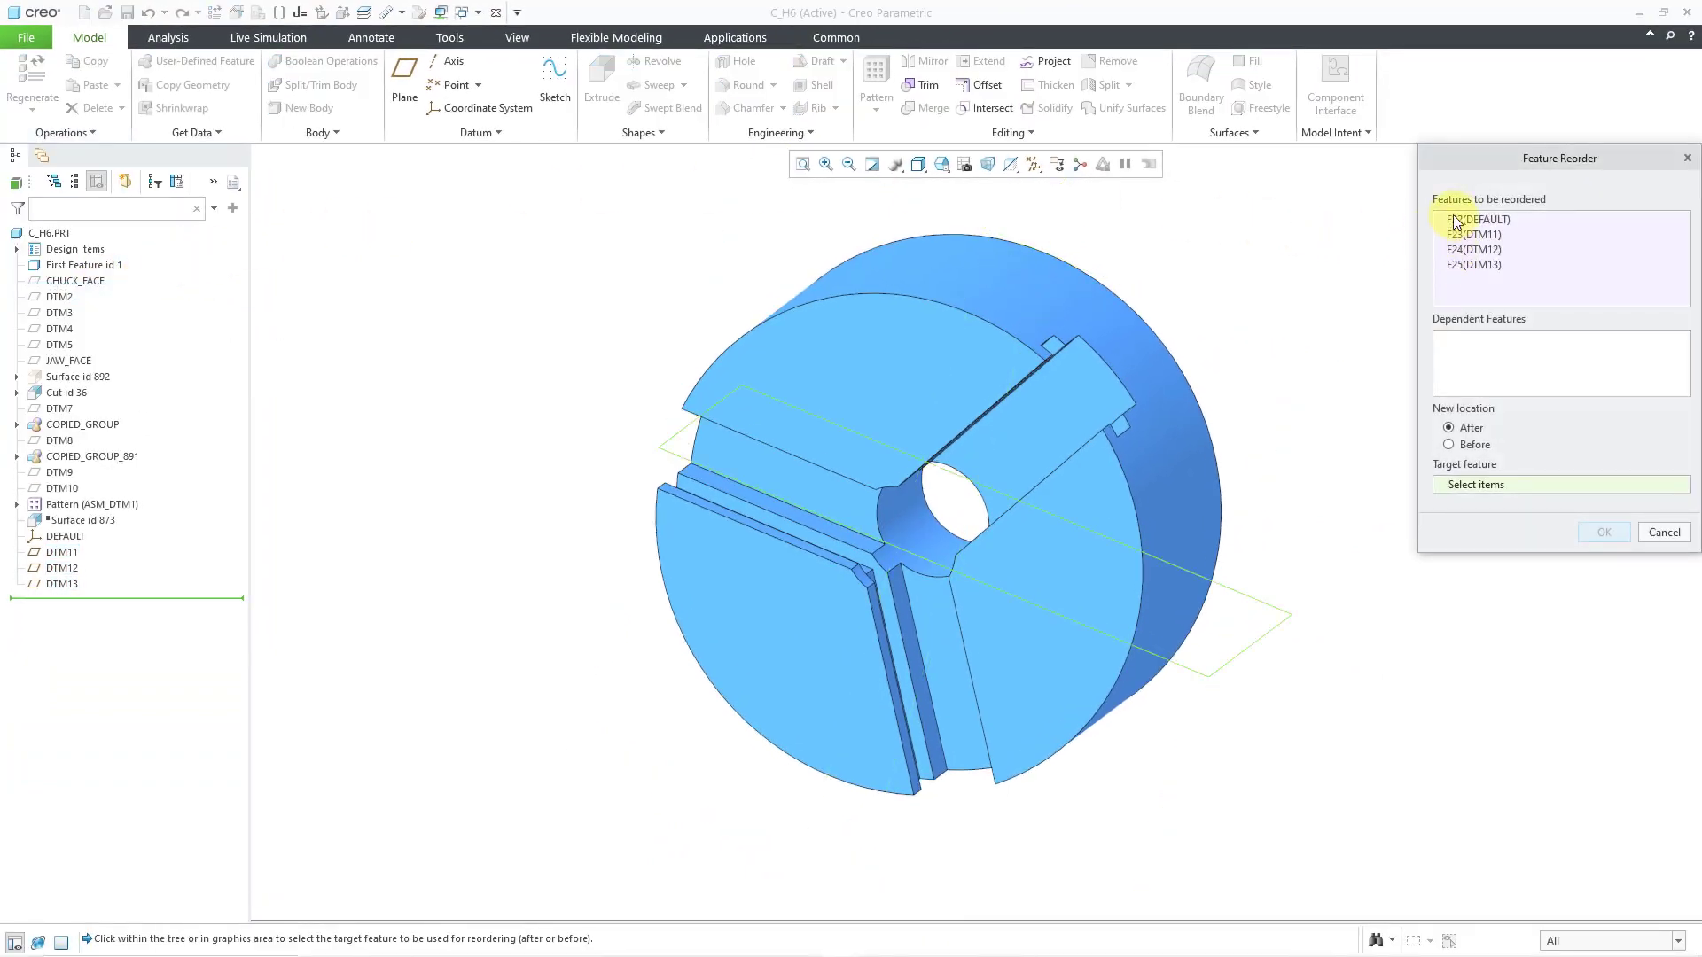
{"action": "left_click", "coordinate": [1475, 452]}
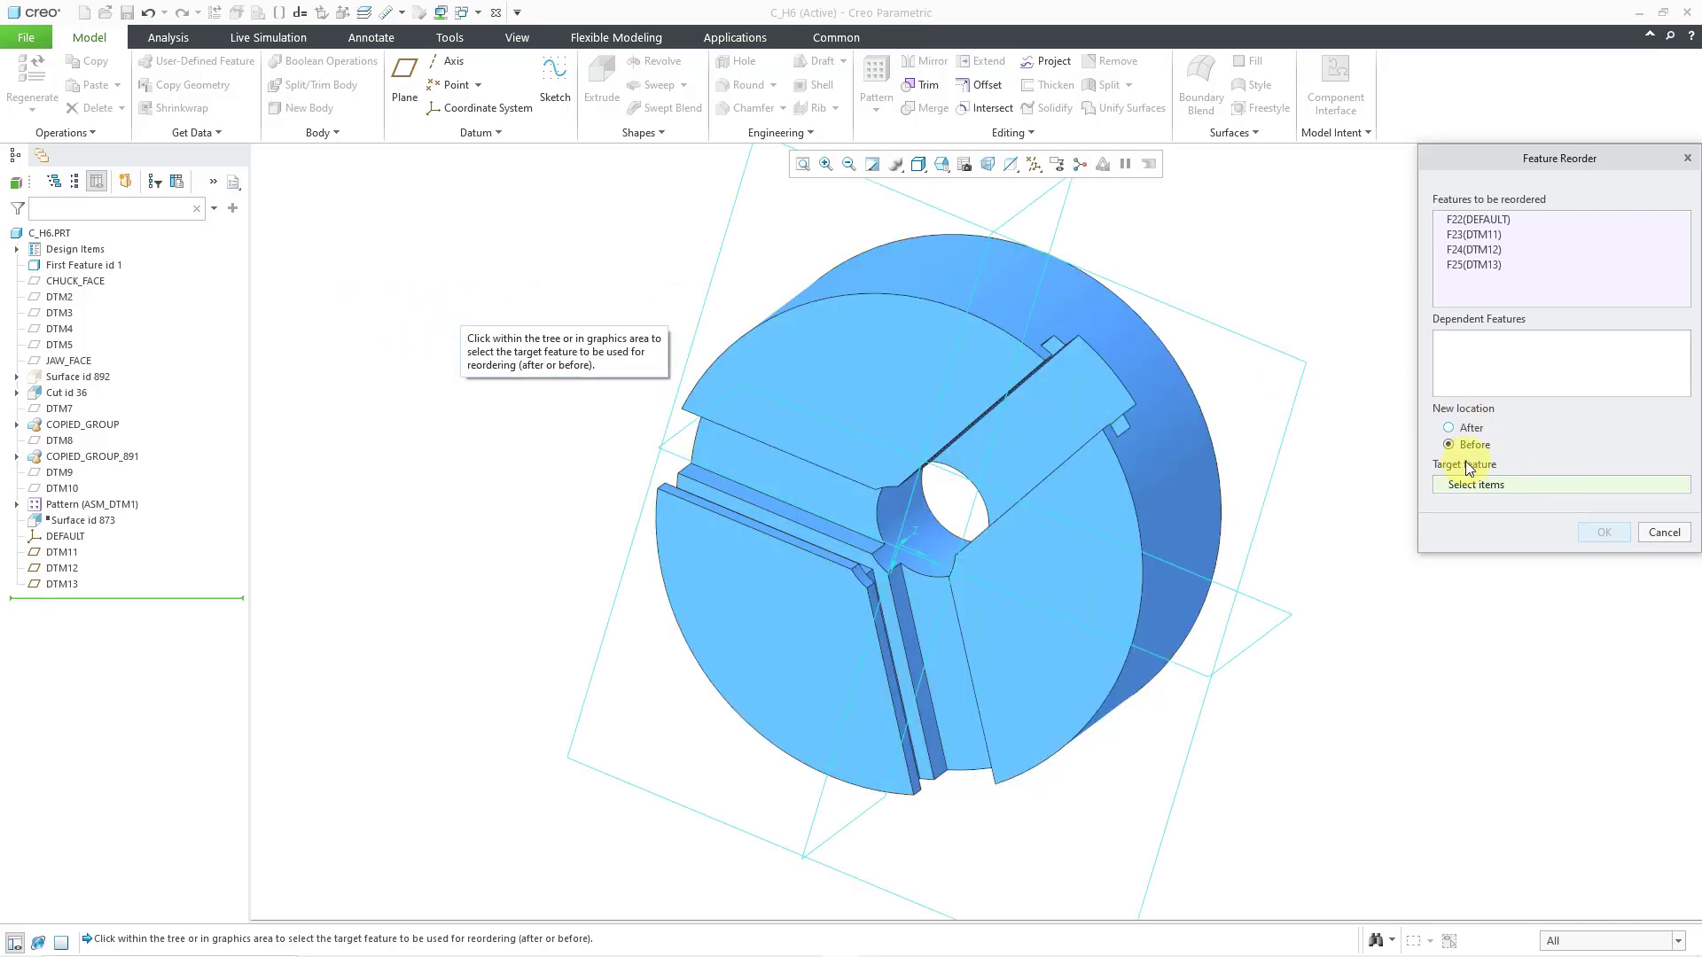
{"action": "left_click", "coordinate": [99, 265]}
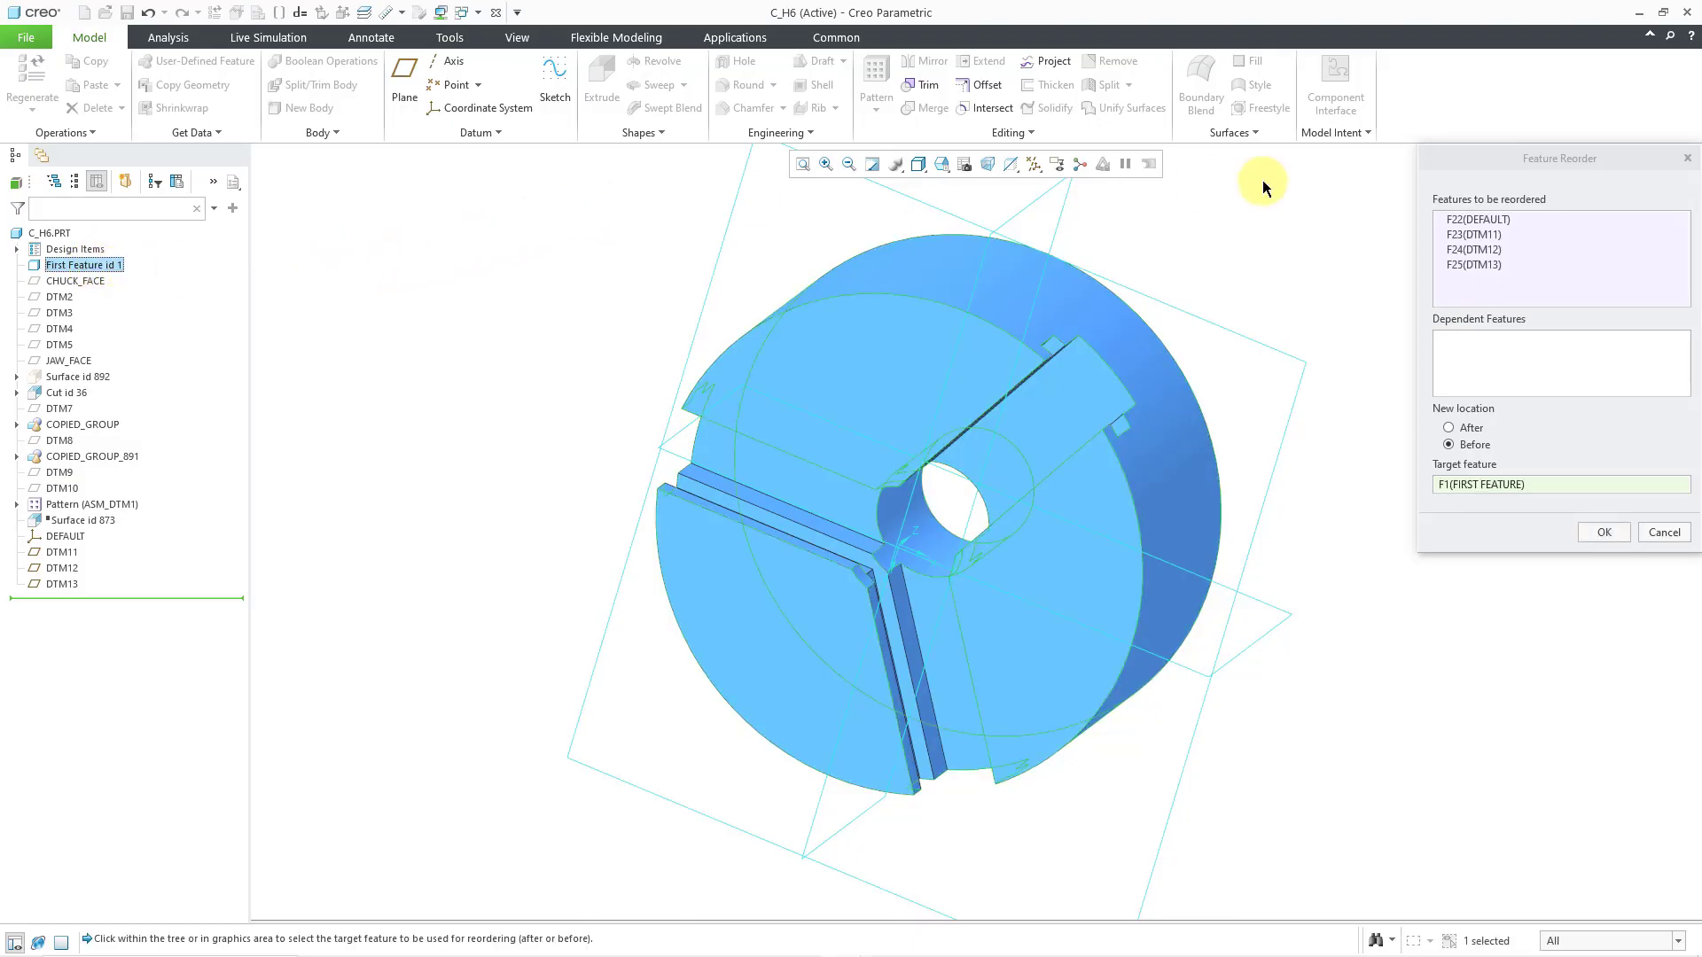
{"action": "left_click", "coordinate": [1597, 540]}
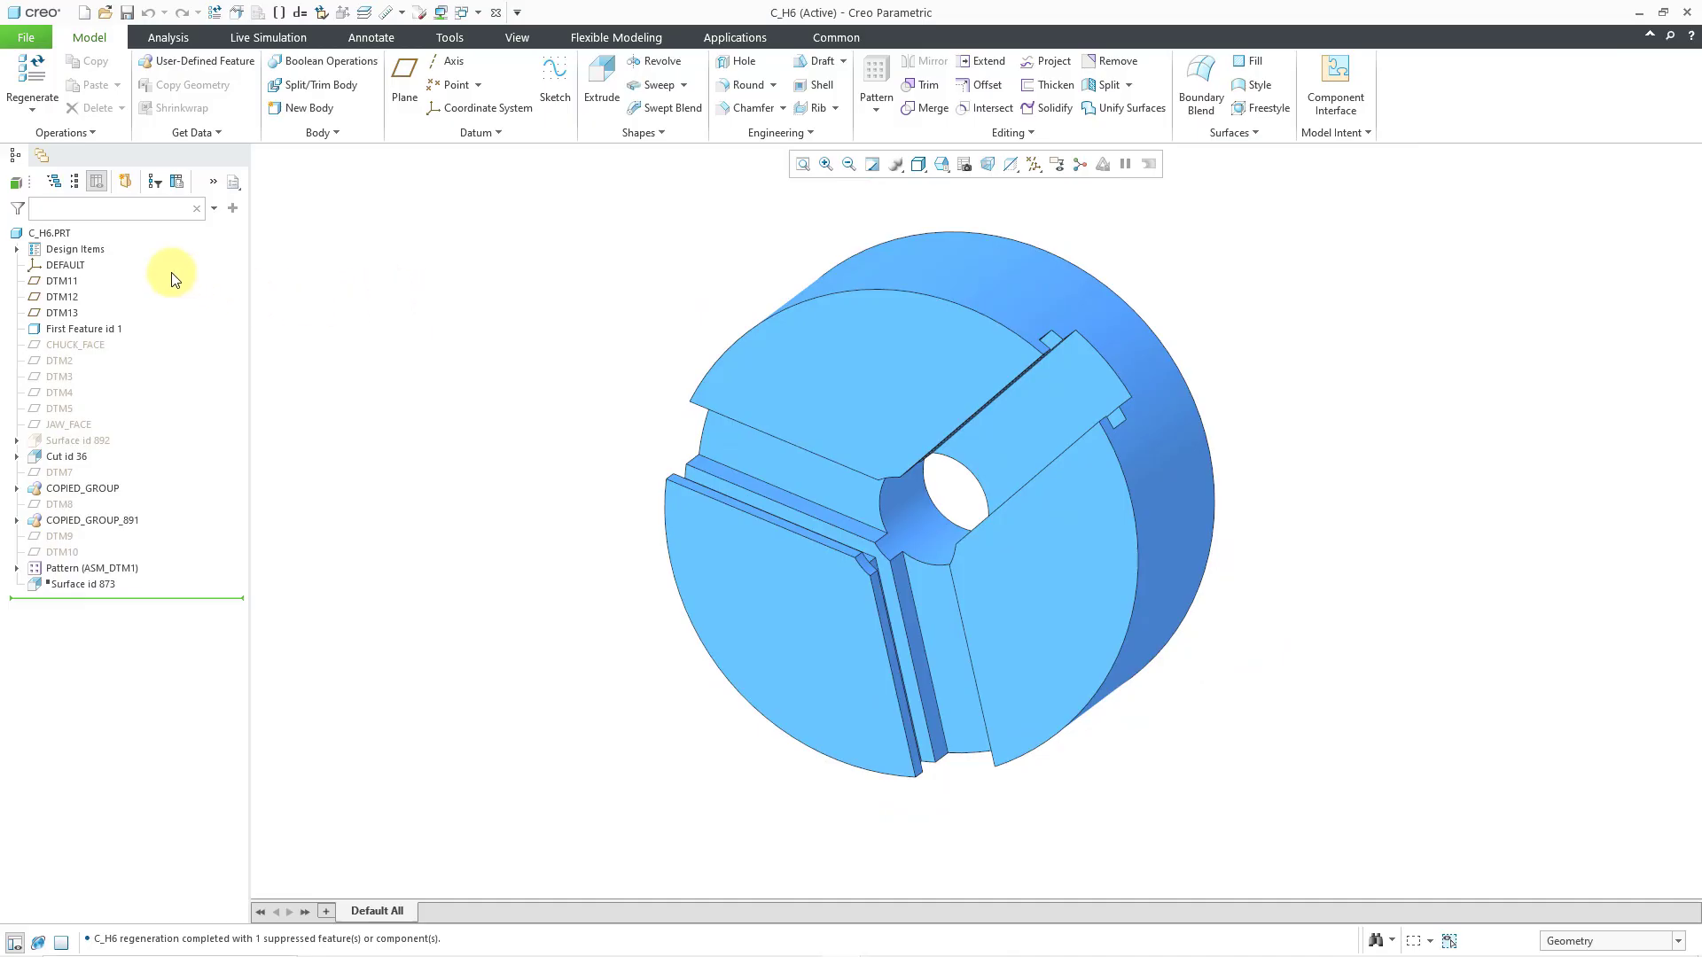
Turn on Plane and Csys Display, then orbit the chuck and select DTM12.
{"action": "left_click", "coordinate": [1032, 167]}
{"action": "left_click", "coordinate": [1097, 265]}
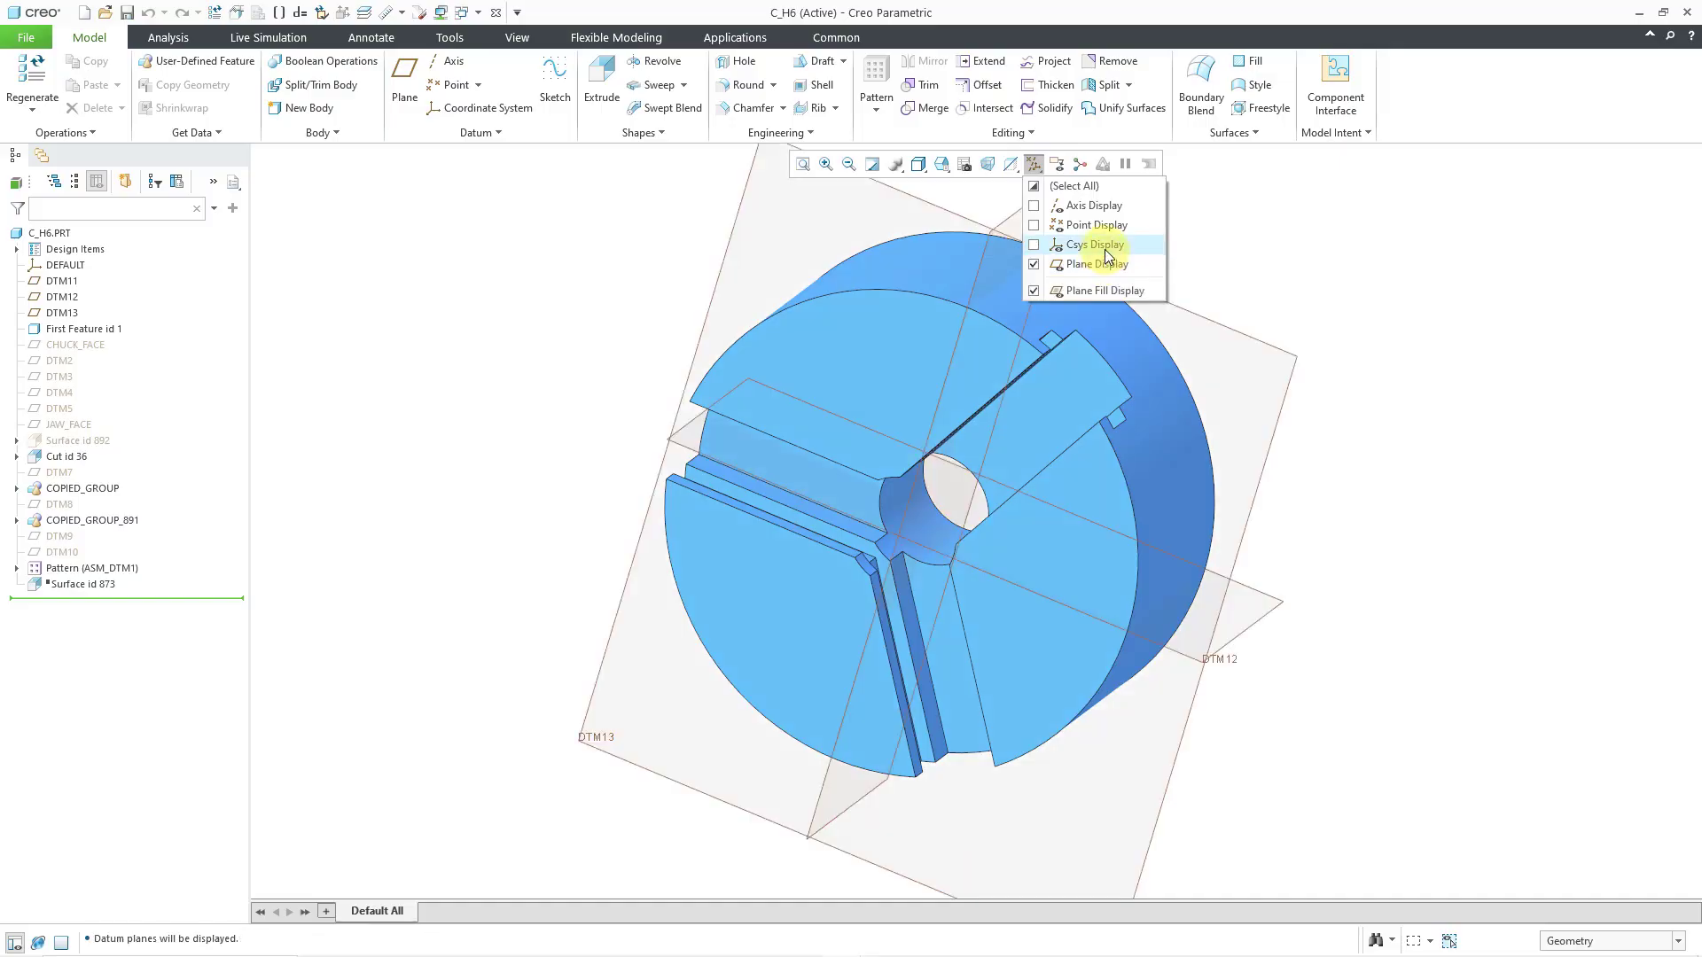
{"action": "left_click", "coordinate": [1095, 244]}
{"action": "middle_click_drag", "start_coordinate": [1073, 523], "coordinate": [1063, 684]}
{"action": "left_click", "coordinate": [1082, 571]}
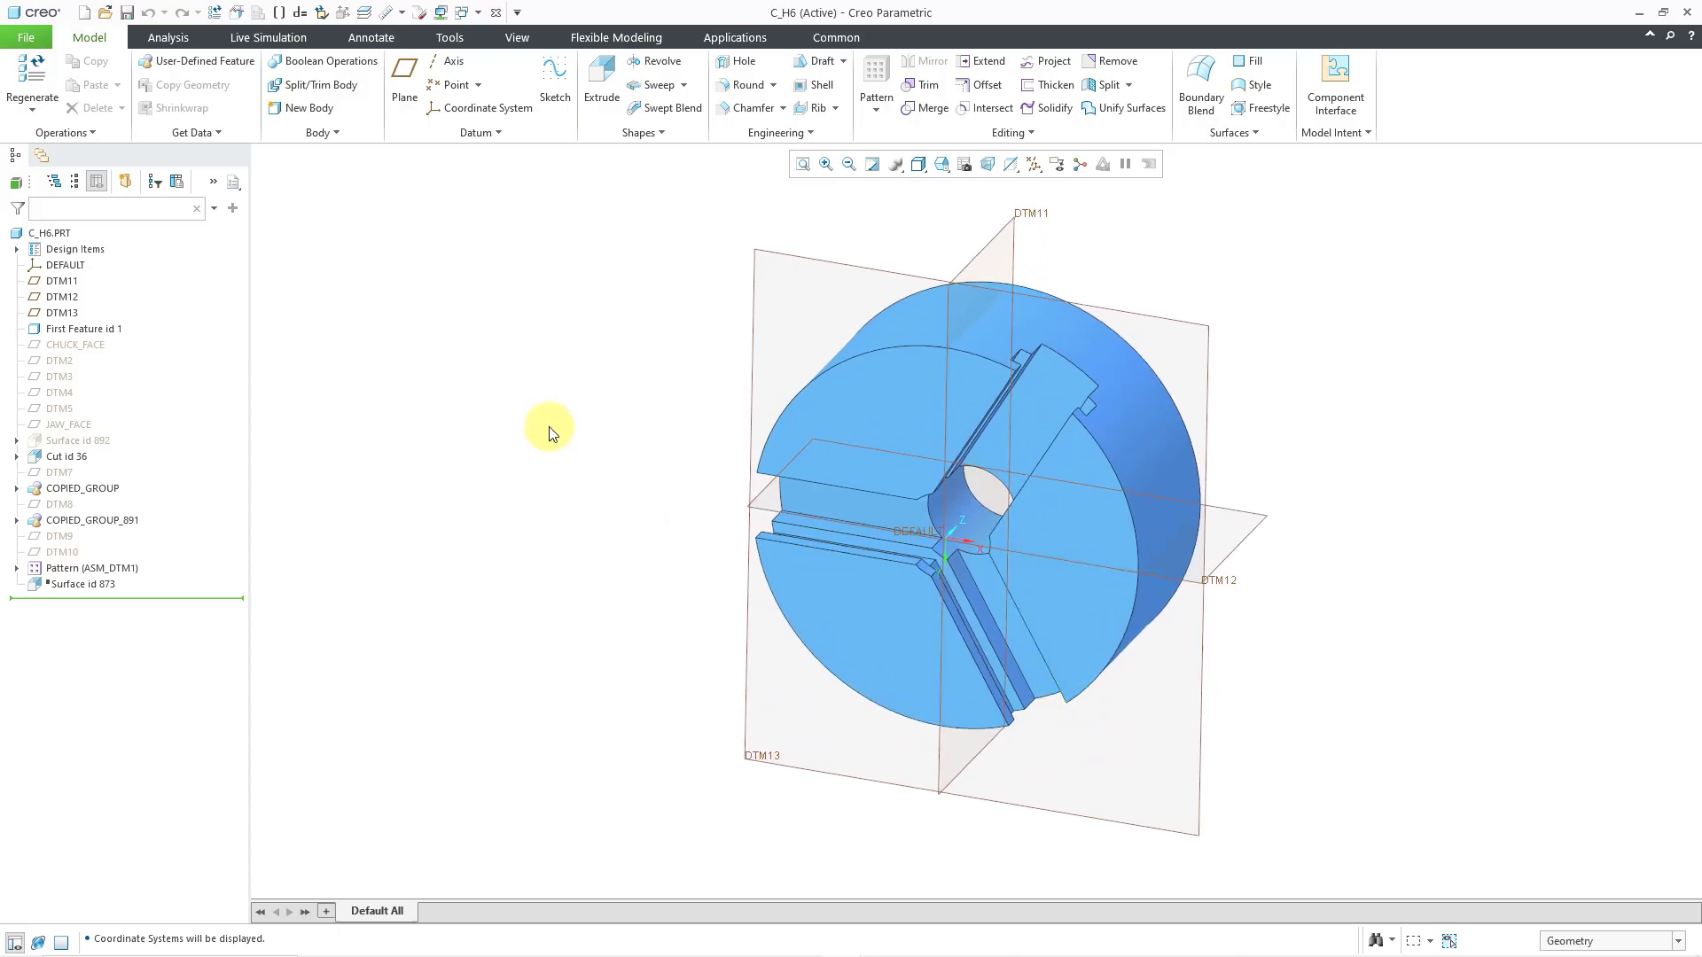